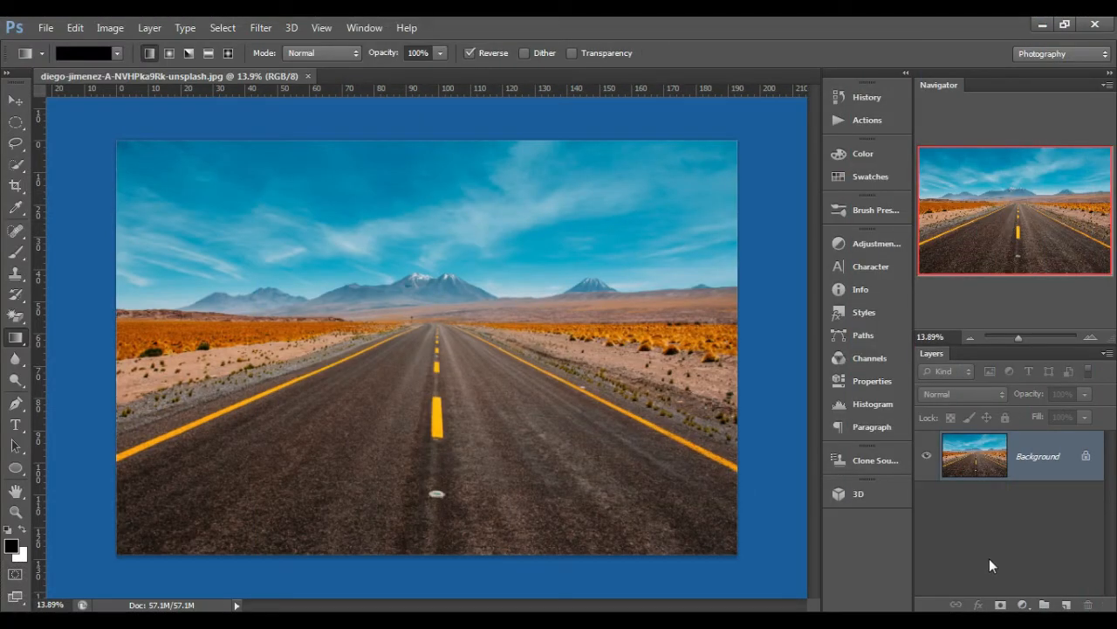
# Step: Duplicate the Background photo layer and leave no layer selected
pyautogui.hotkey('ctrl', 'j')
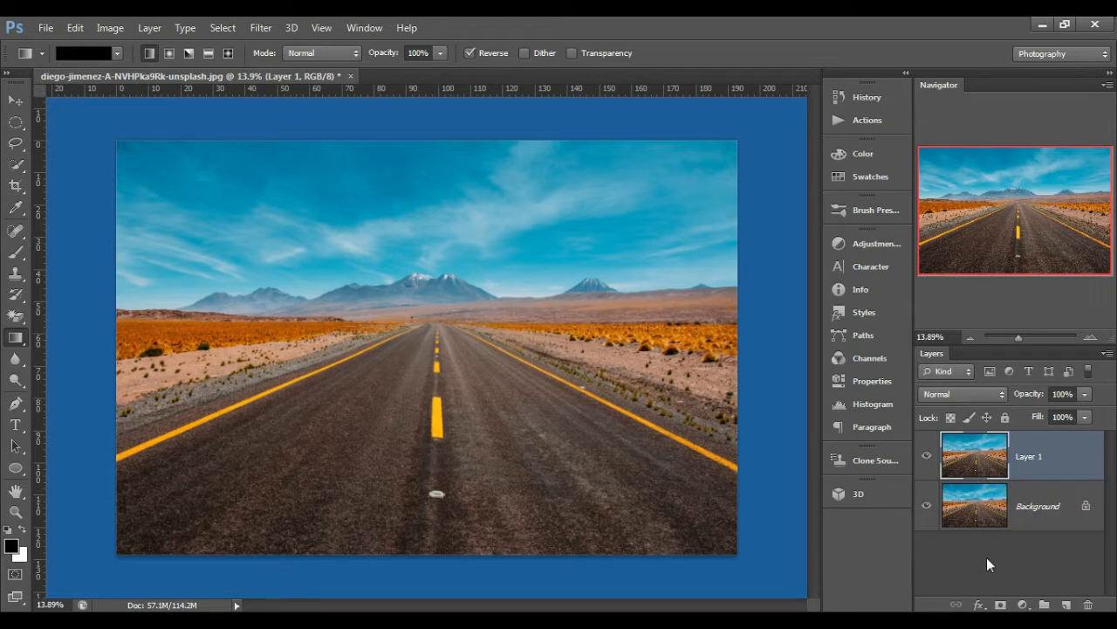
pyautogui.click(987, 563)
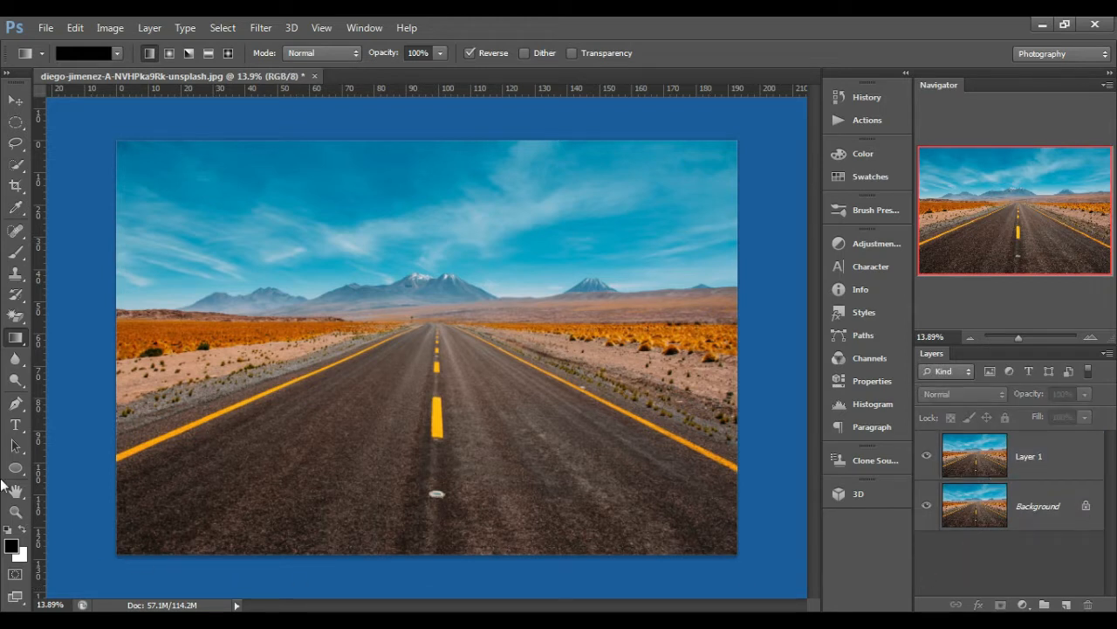
# Step: Add the word "TEXT" in white where the road meets the horizon, as a new text layer
pyautogui.click(16, 425)
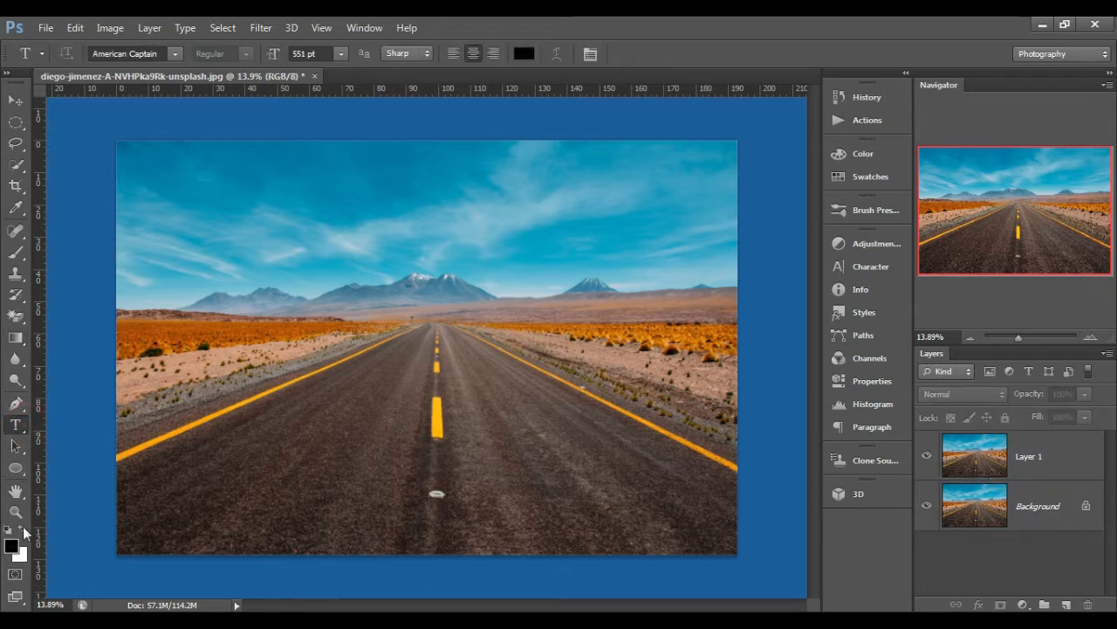
pyautogui.click(22, 528)
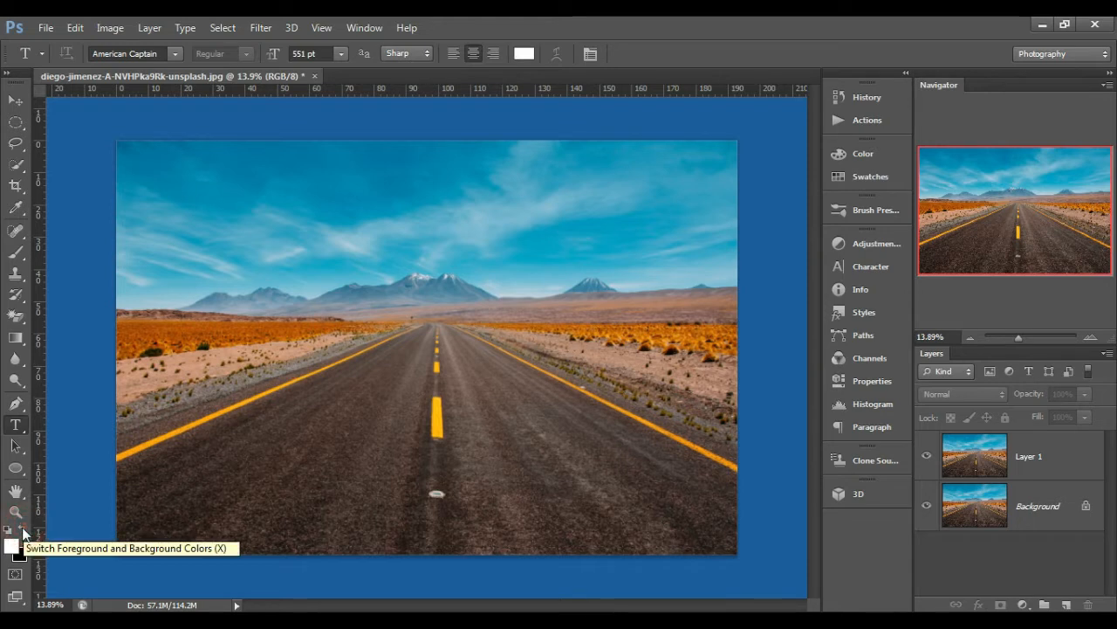
pyautogui.click(439, 337)
pyautogui.write('TE')
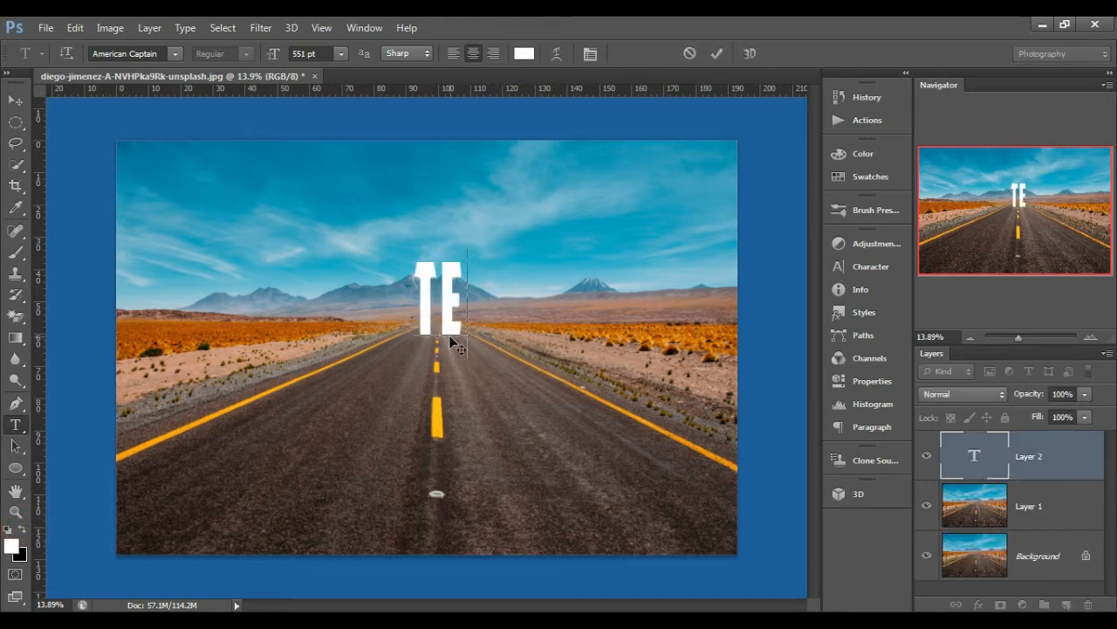
pyautogui.write('XT')
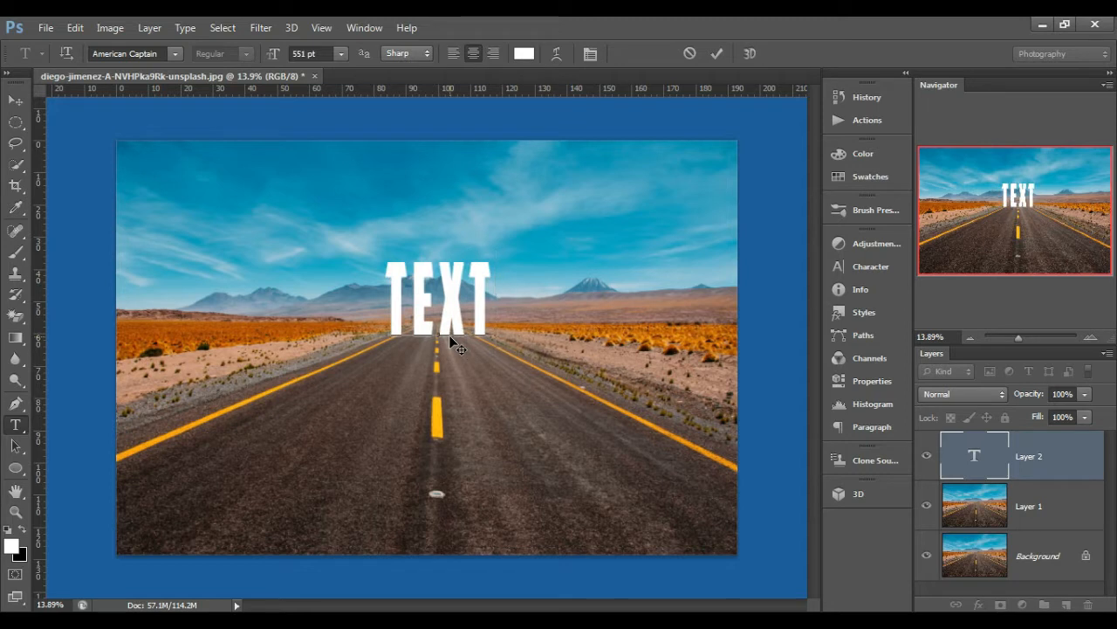
pyautogui.hotkey('ctrl', 'Return')
# Step: Scale the word TEXT up to about 148% and centre it over the far end of the road
pyautogui.press('v')
pyautogui.moveTo(453, 312); pyautogui.dragTo(537, 446)
pyautogui.moveTo(466, 396); pyautogui.dragTo(452, 359)
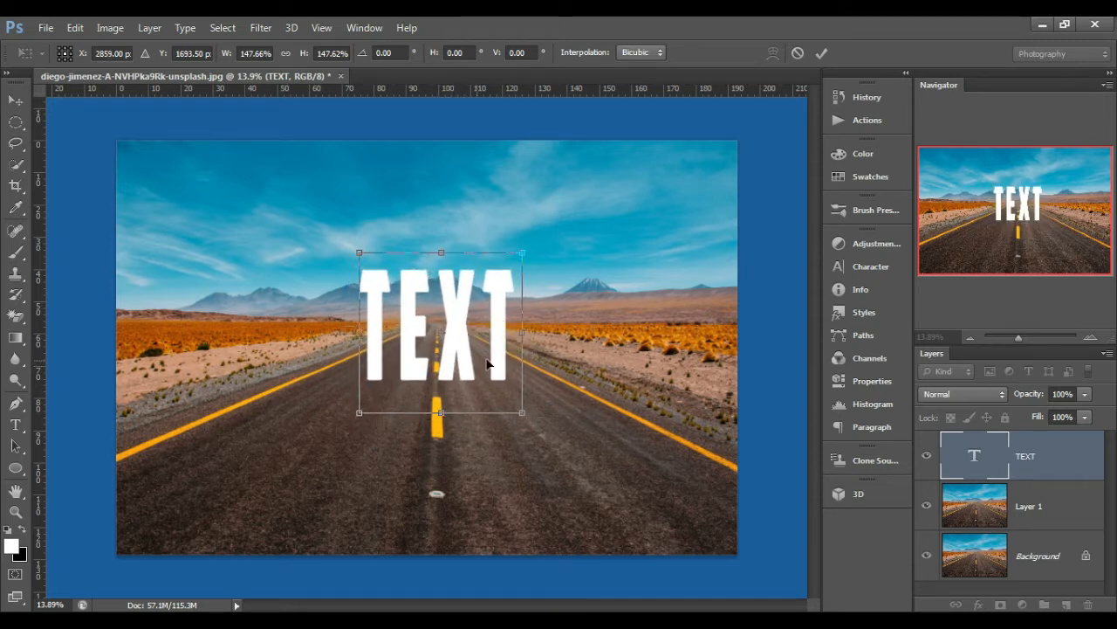
pyautogui.click(821, 54)
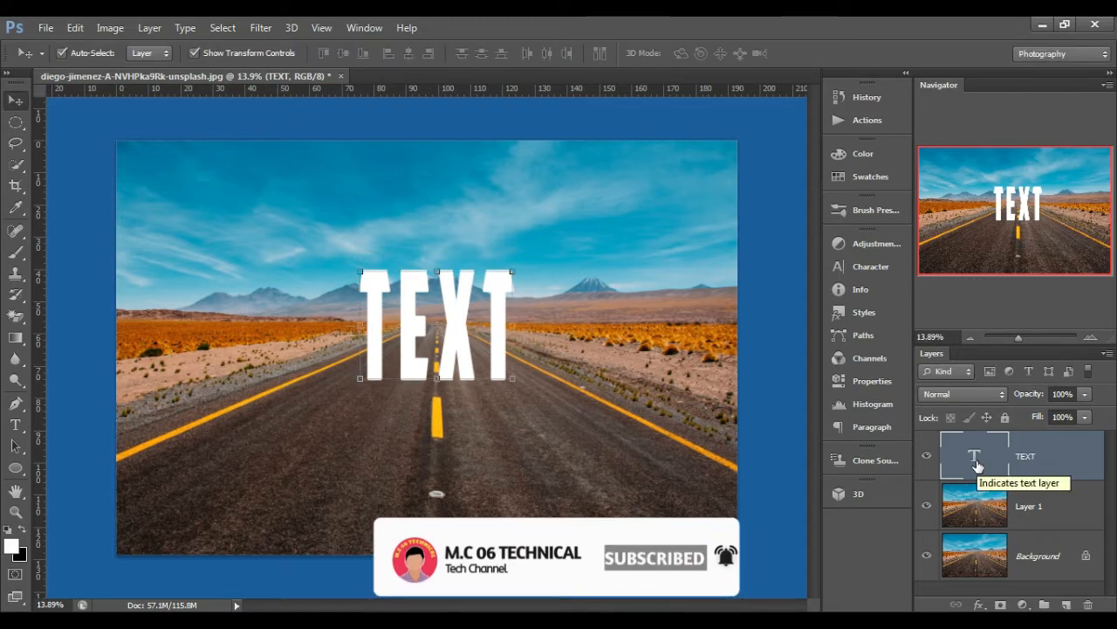
# Step: Duplicate the TEXT layer and rasterize the copy
pyautogui.hotkey('ctrl', 'j')
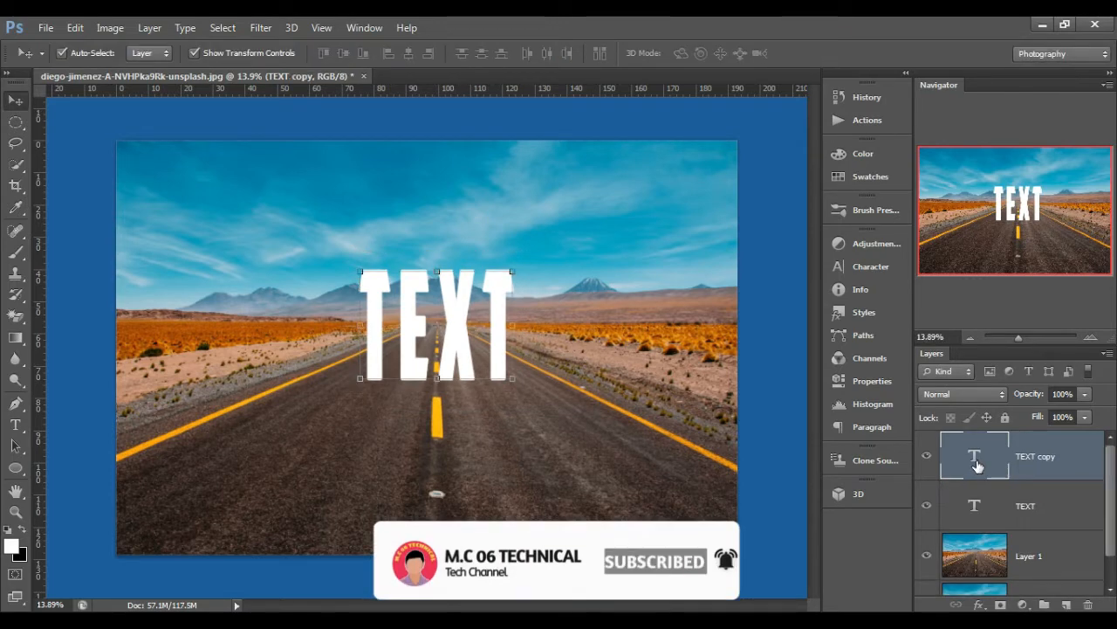
pyautogui.rightClick(977, 465)
pyautogui.rightClick(1031, 475)
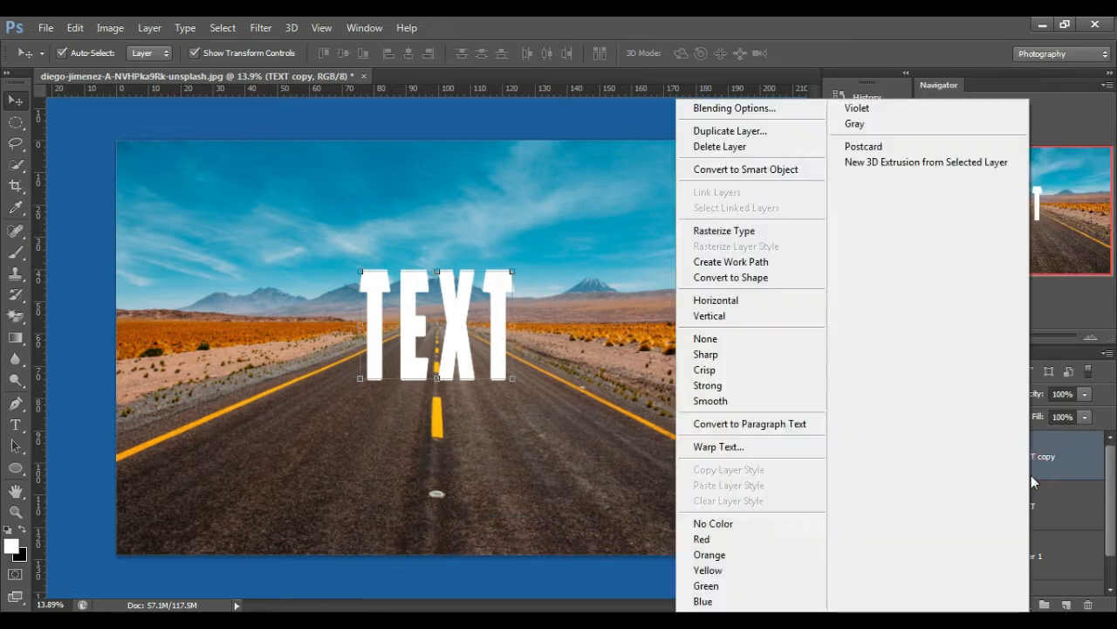
pyautogui.click(767, 234)
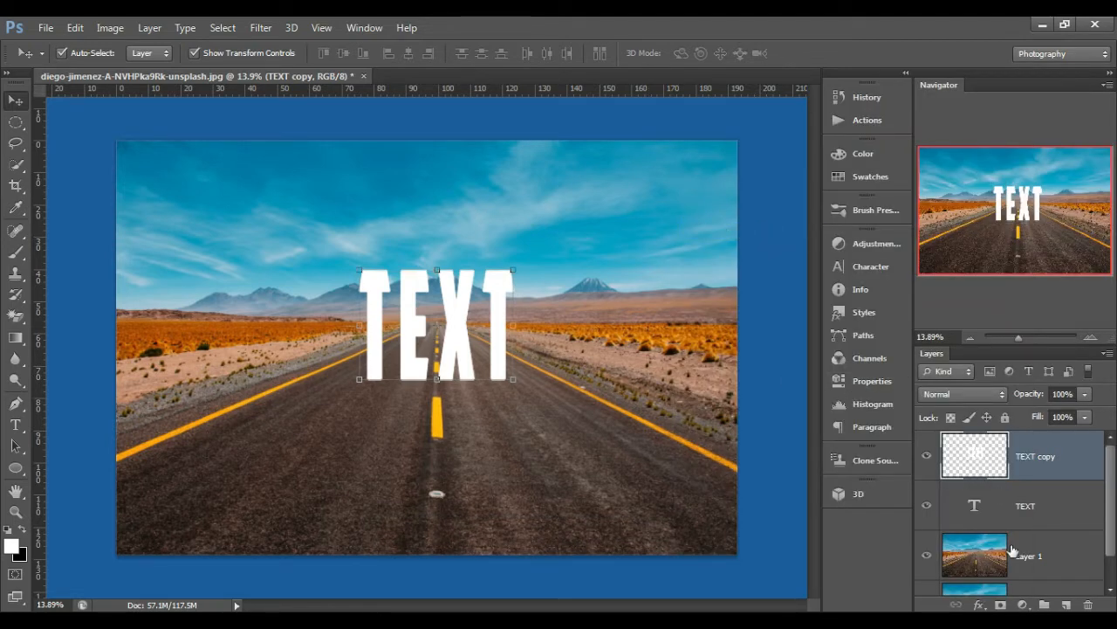
# Step: Flip the TEXT copy layer vertically and place it directly below the original word, with the baselines meeting
pyautogui.rightClick(455, 339)
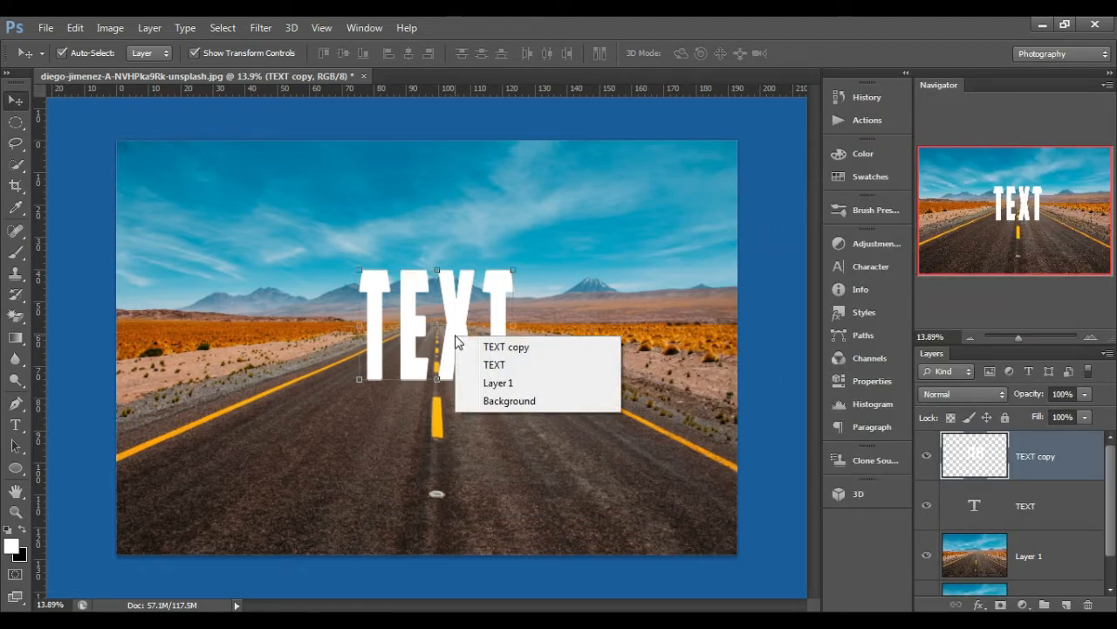
pyautogui.click(993, 467)
pyautogui.hotkey('ctrl', 't')
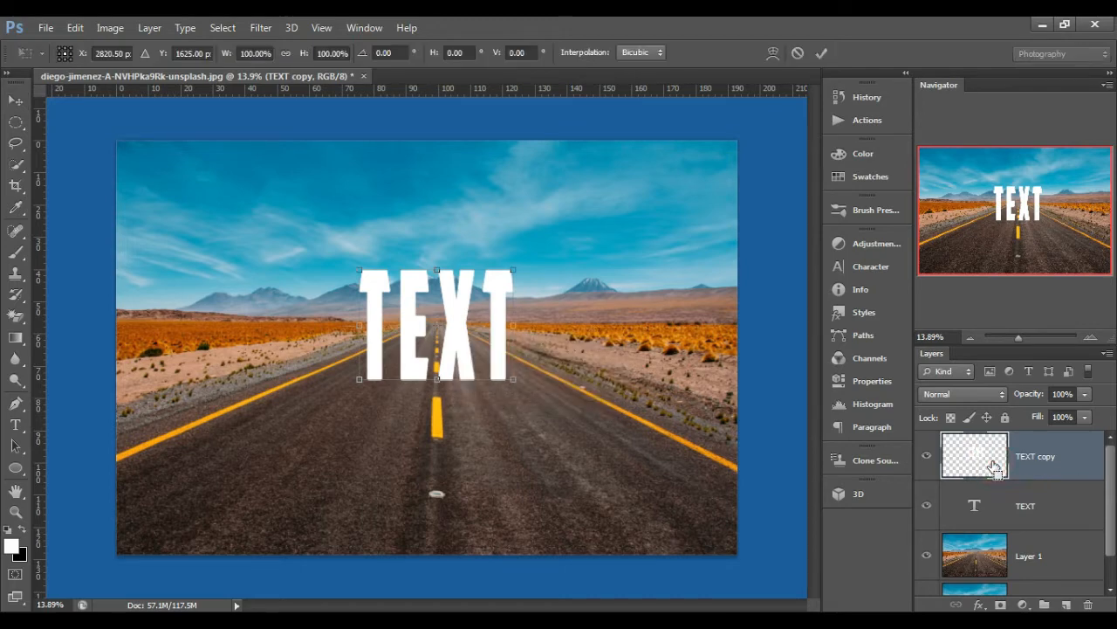
pyautogui.rightClick(461, 340)
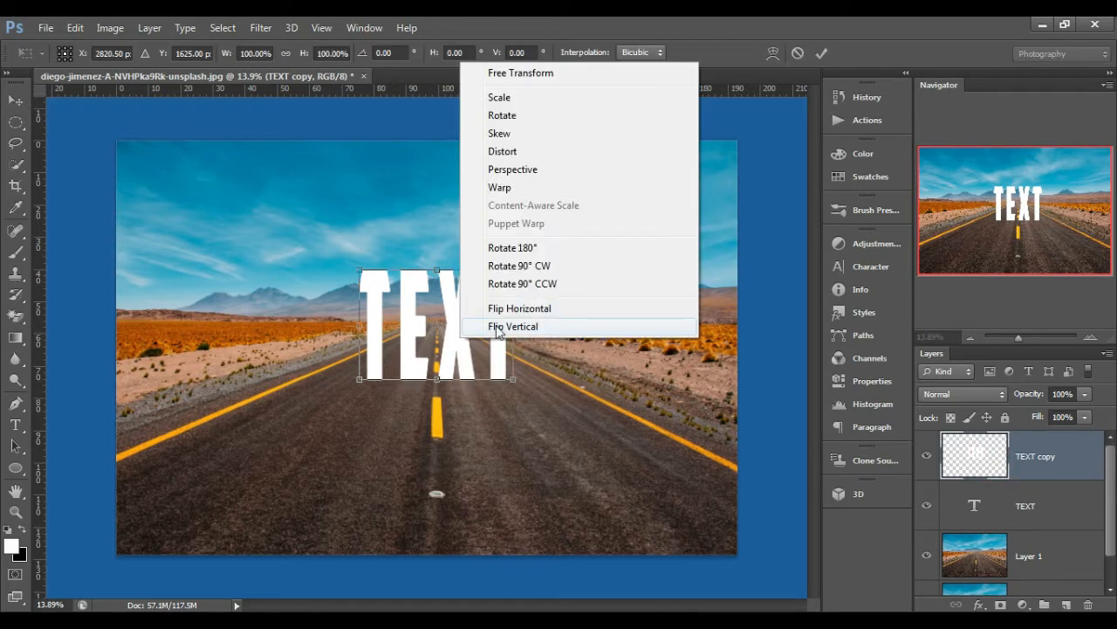
pyautogui.click(499, 330)
pyautogui.moveTo(454, 341); pyautogui.dragTo(454, 452)
# Step: Spread the flipped copy's near edge in perspective along the road and shorten its height to about 65%
pyautogui.rightClick(454, 453)
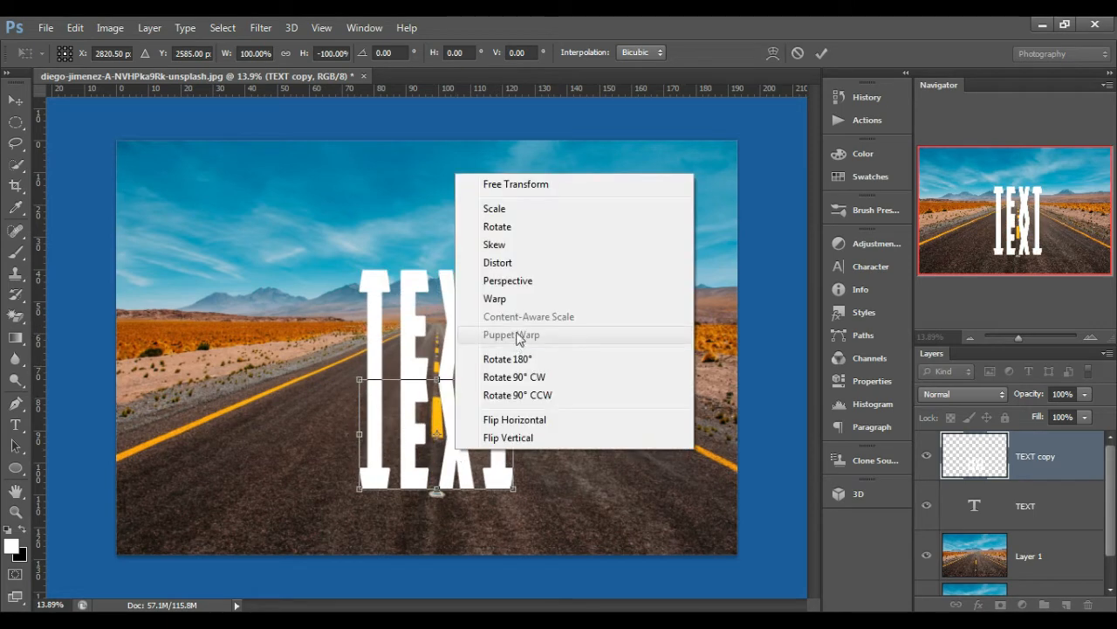
pyautogui.click(498, 276)
pyautogui.moveTo(515, 495); pyautogui.dragTo(649, 490)
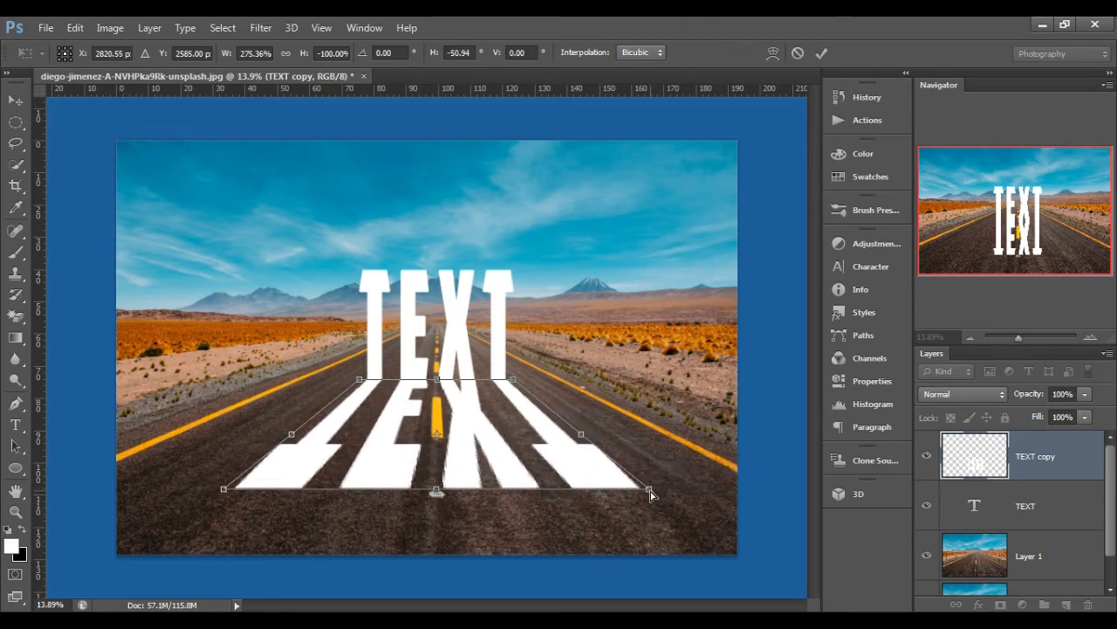
pyautogui.rightClick(486, 477)
pyautogui.click(489, 225)
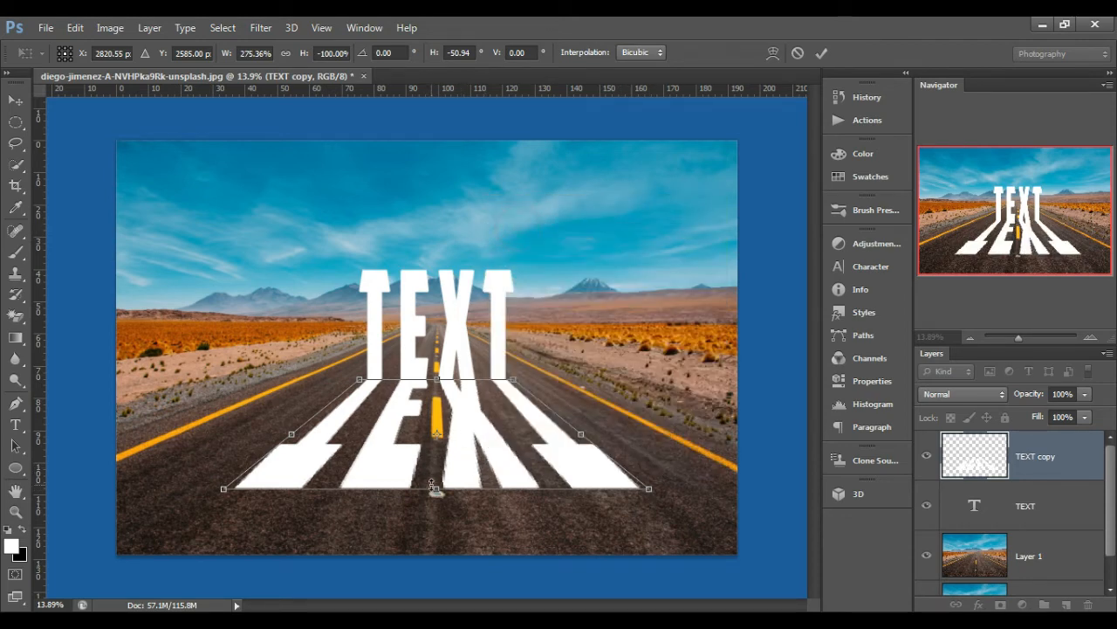
pyautogui.moveTo(436, 489); pyautogui.dragTo(443, 453)
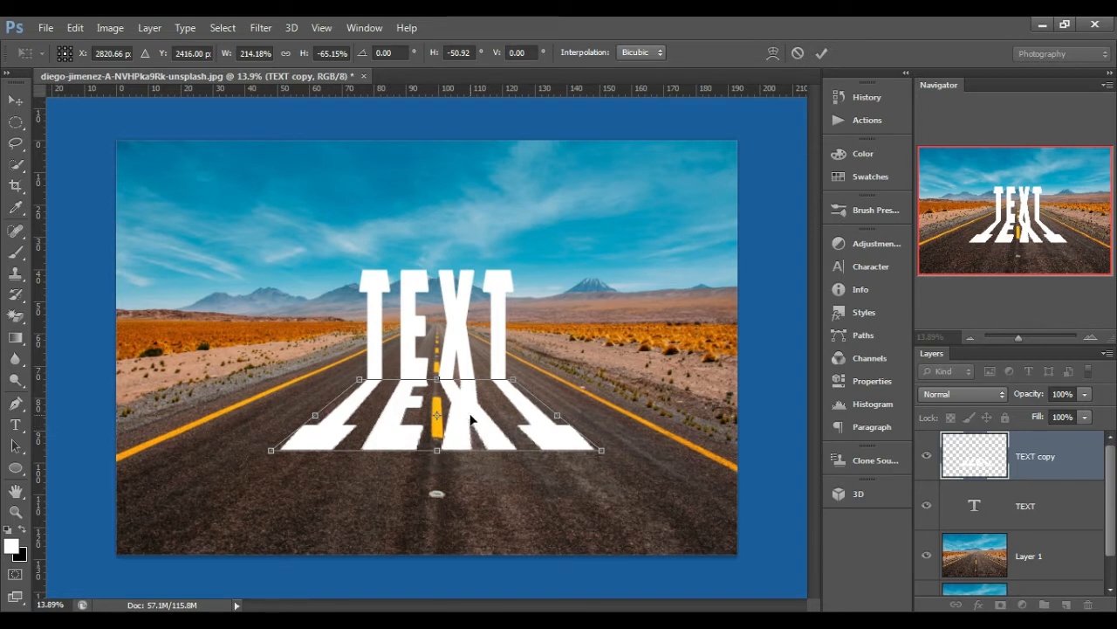
# Step: Nudge the flipped copy slightly down to sit just under the upright word and apply the transform
pyautogui.moveTo(472, 421); pyautogui.dragTo(471, 425)
pyautogui.press('Down')
pyautogui.press('Down')
pyautogui.press('Down')
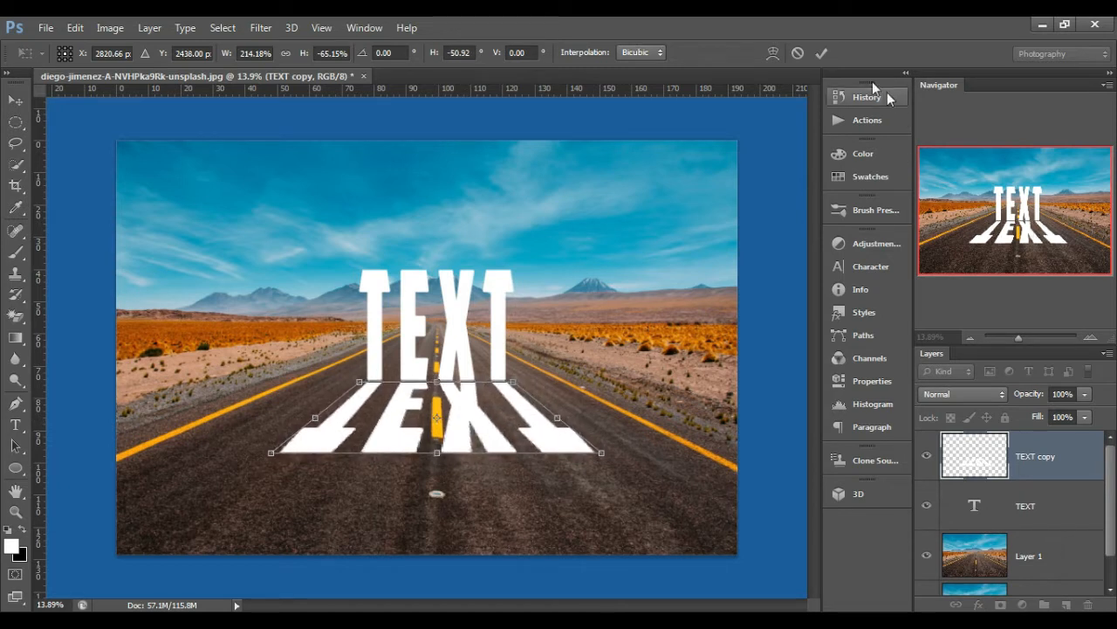
pyautogui.click(822, 54)
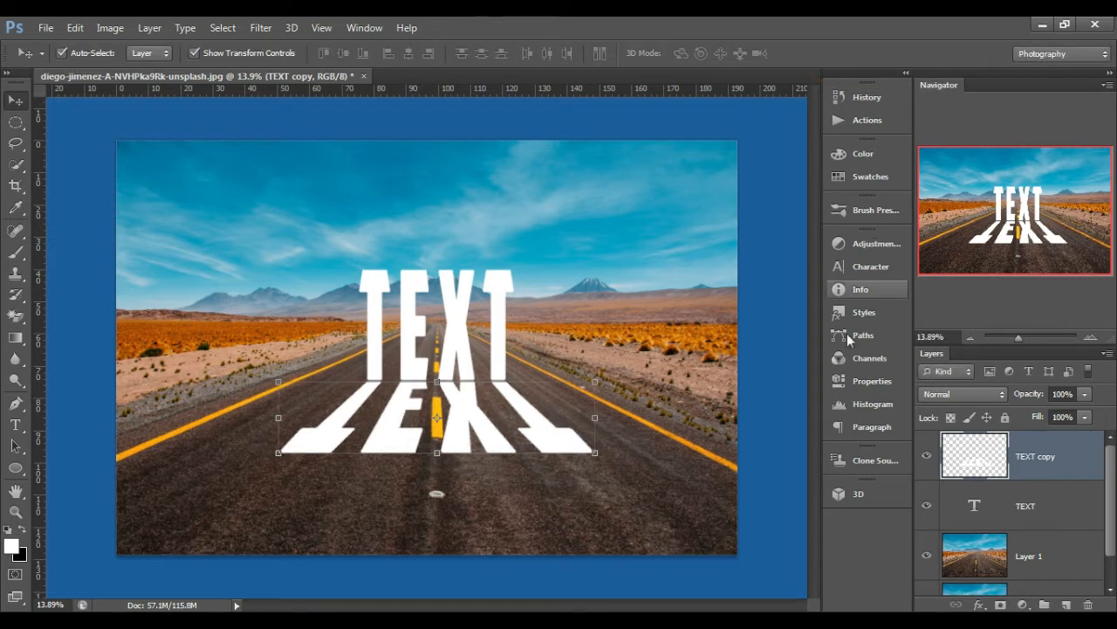
# Step: Move the Layer 1 photo to the top of the layer stack and hide it
pyautogui.click(721, 441)
pyautogui.moveTo(1016, 559); pyautogui.dragTo(1009, 435)
pyautogui.click(927, 455)
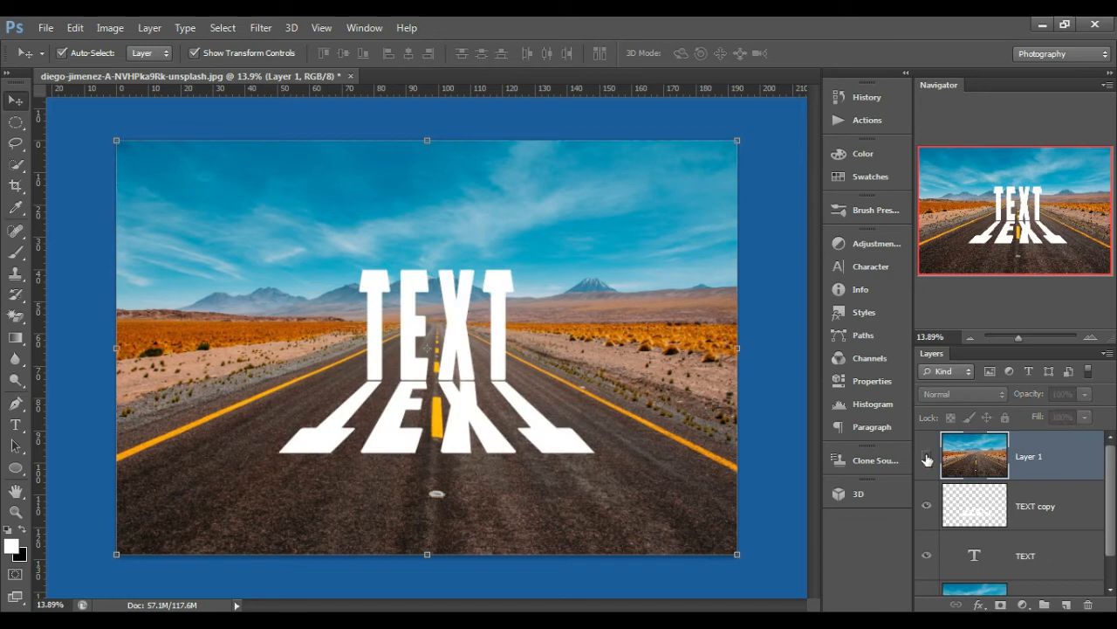
# Step: Add a Hue/Saturation adjustment layer directly above the Background with Saturation set to -56
pyautogui.click(1020, 518)
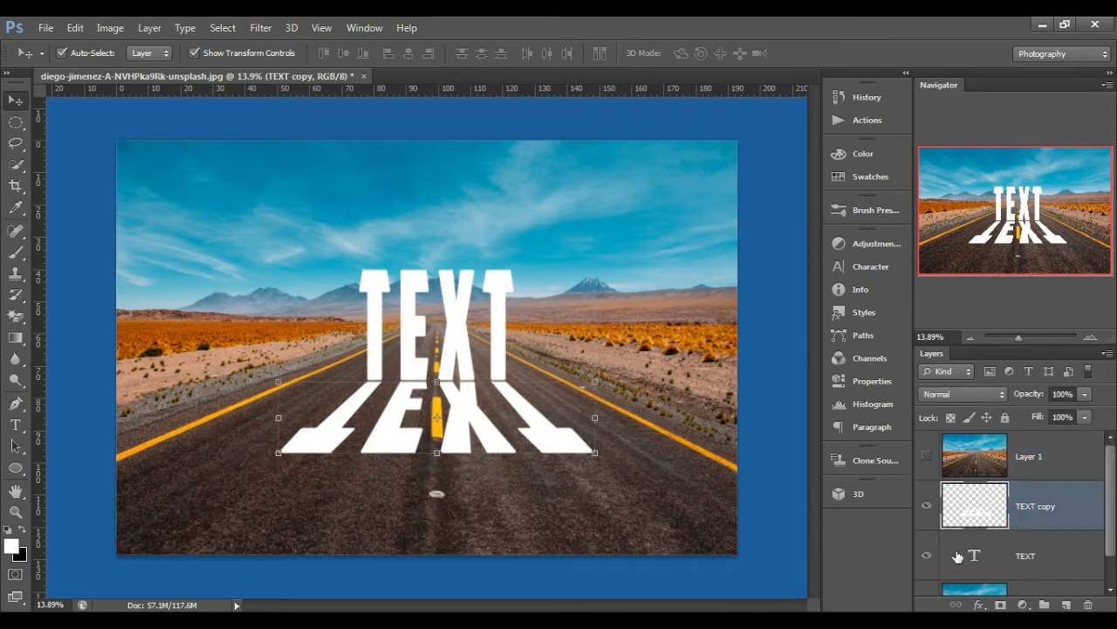
pyautogui.scroll(-2, 961, 541)
pyautogui.click(972, 588)
pyautogui.click(1023, 604)
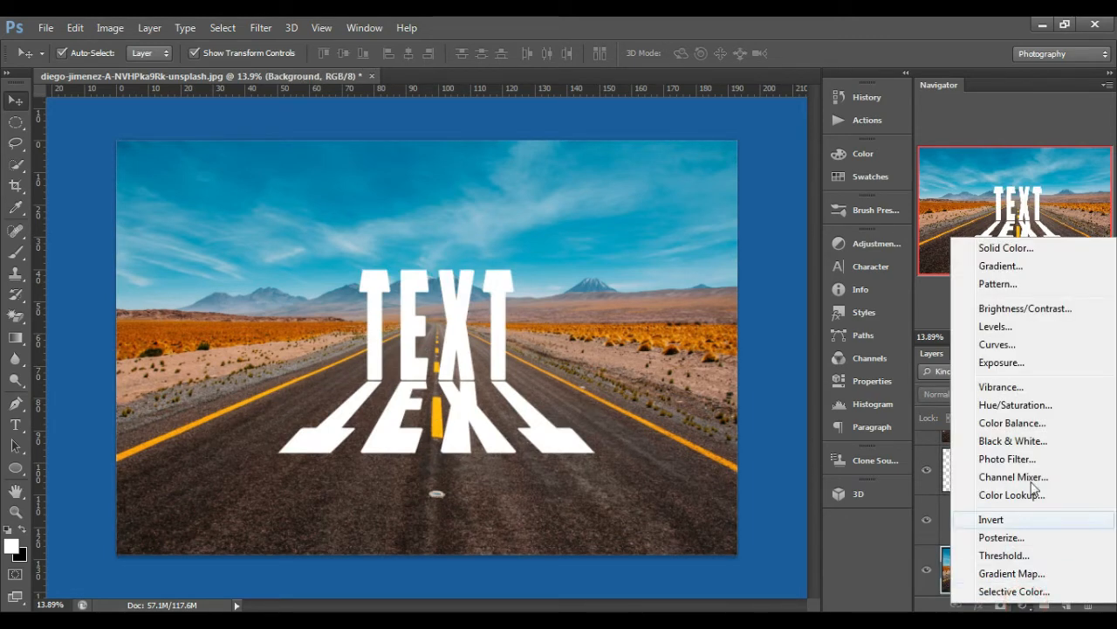
pyautogui.click(1022, 403)
pyautogui.moveTo(728, 303); pyautogui.dragTo(686, 299)
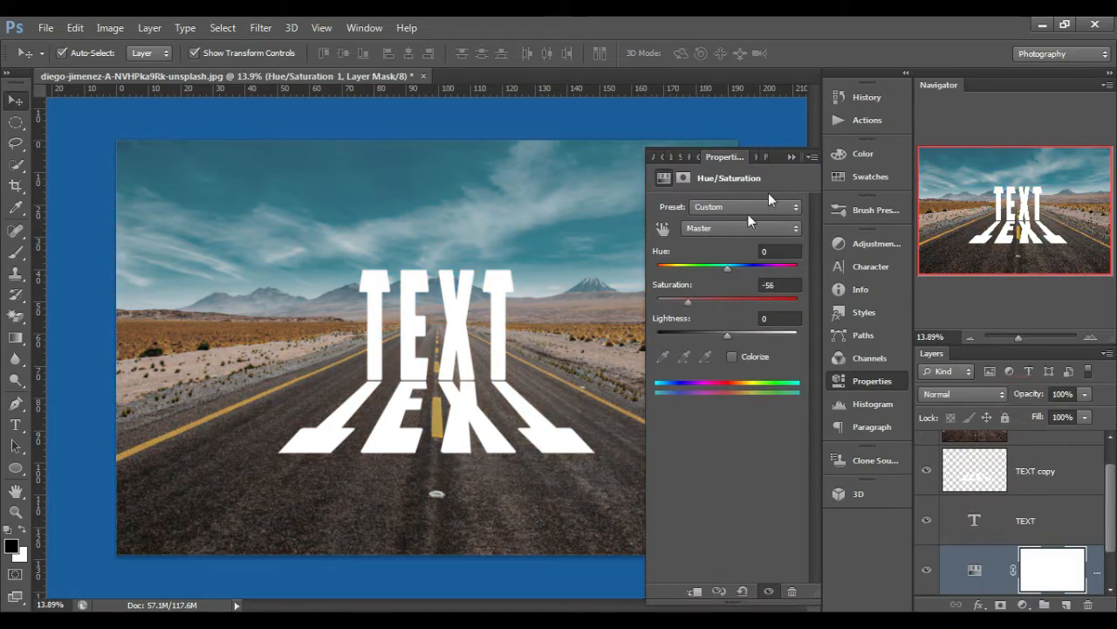
pyautogui.click(790, 156)
# Step: Add an Exposure adjustment layer above the Hue/Saturation layer with Exposure set to -2.64
pyautogui.click(1024, 604)
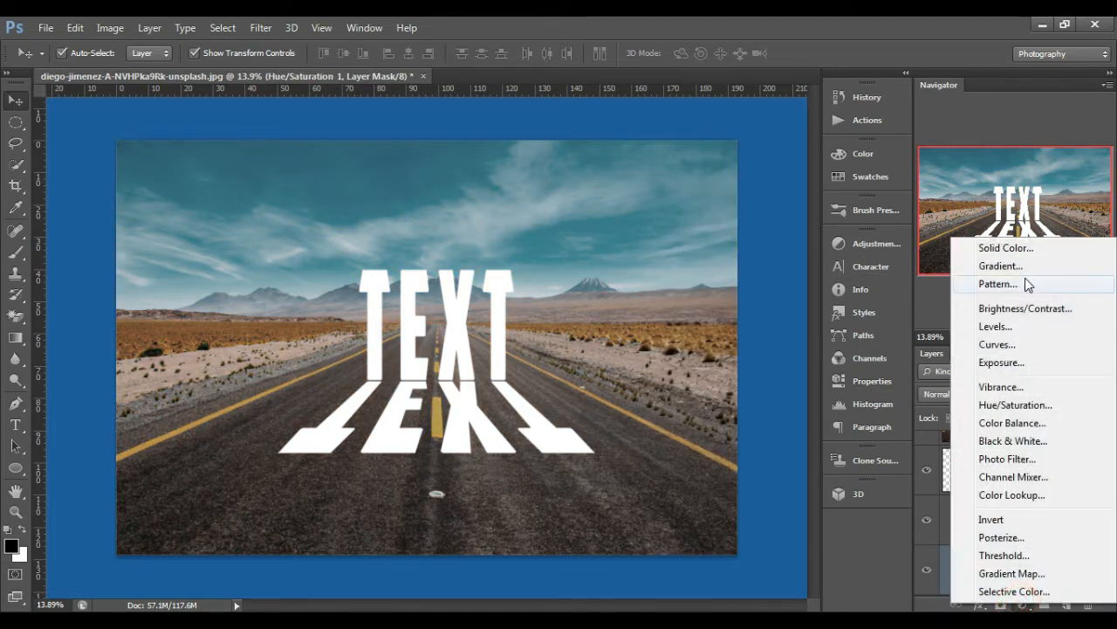
pyautogui.click(1031, 367)
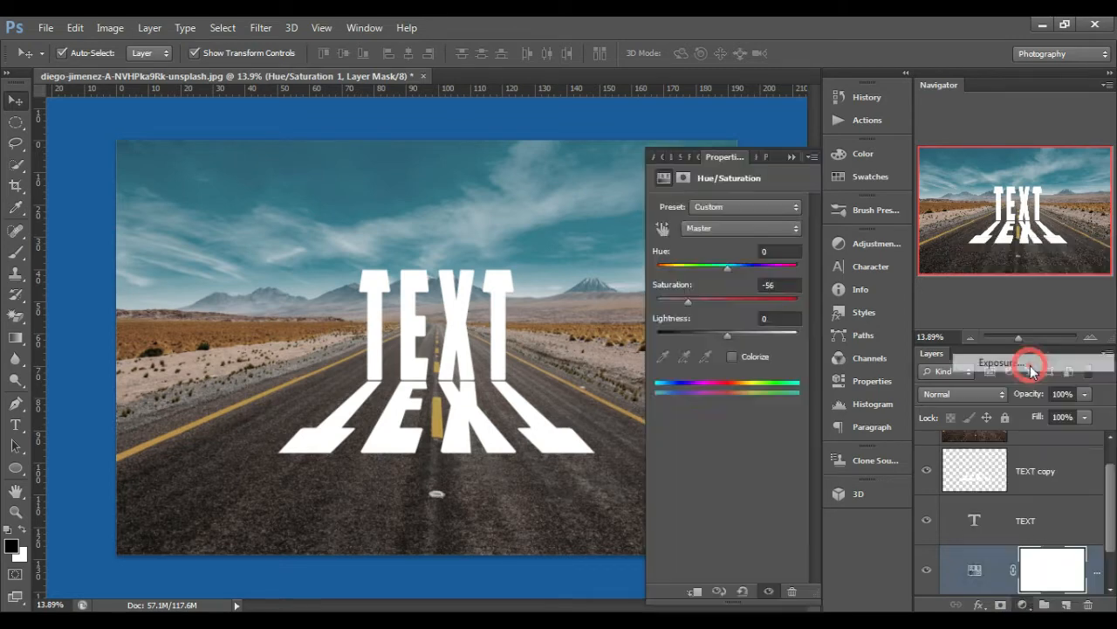
pyautogui.moveTo(727, 248); pyautogui.dragTo(699, 249)
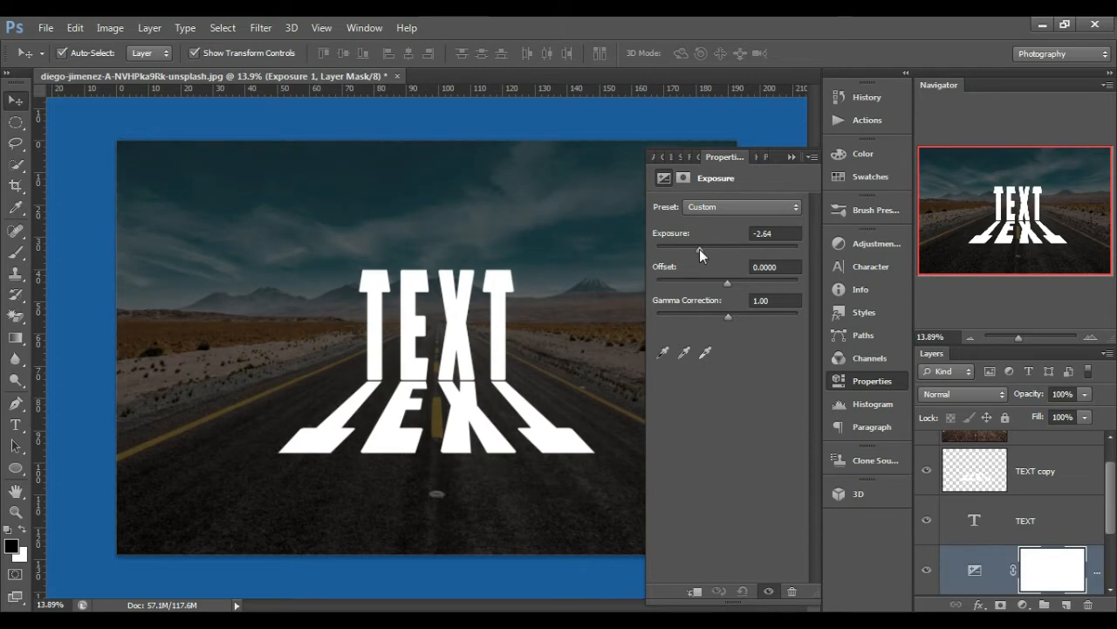
pyautogui.click(787, 156)
# Step: Hide the TEXT copy layer, keeping the upright TEXT layer visible
pyautogui.scroll(1, 961, 500)
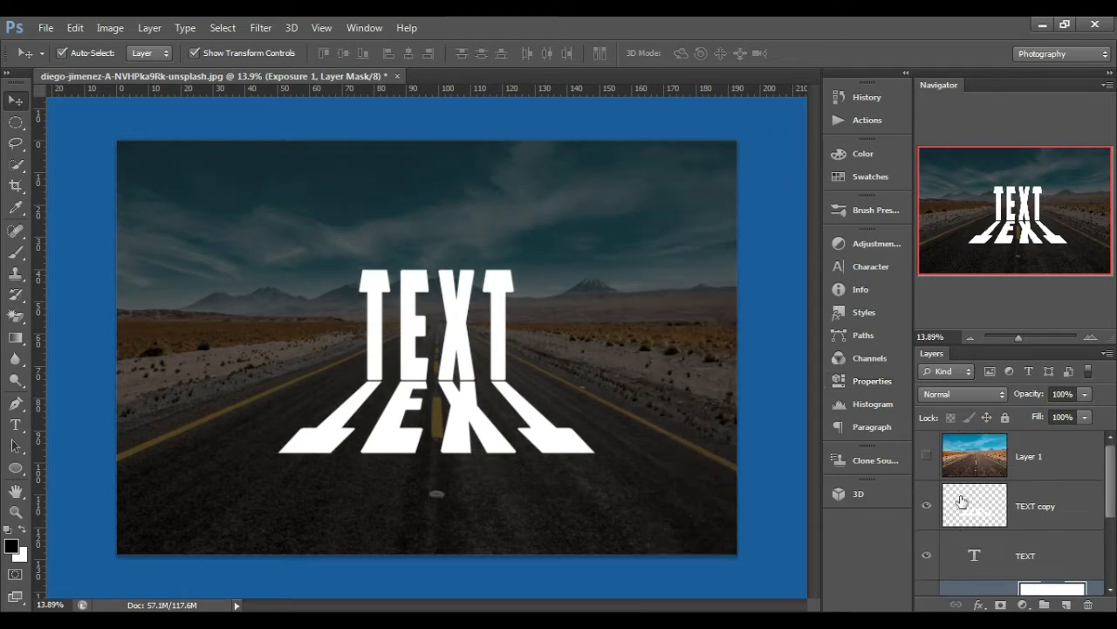
pyautogui.click(927, 555)
pyautogui.click(927, 556)
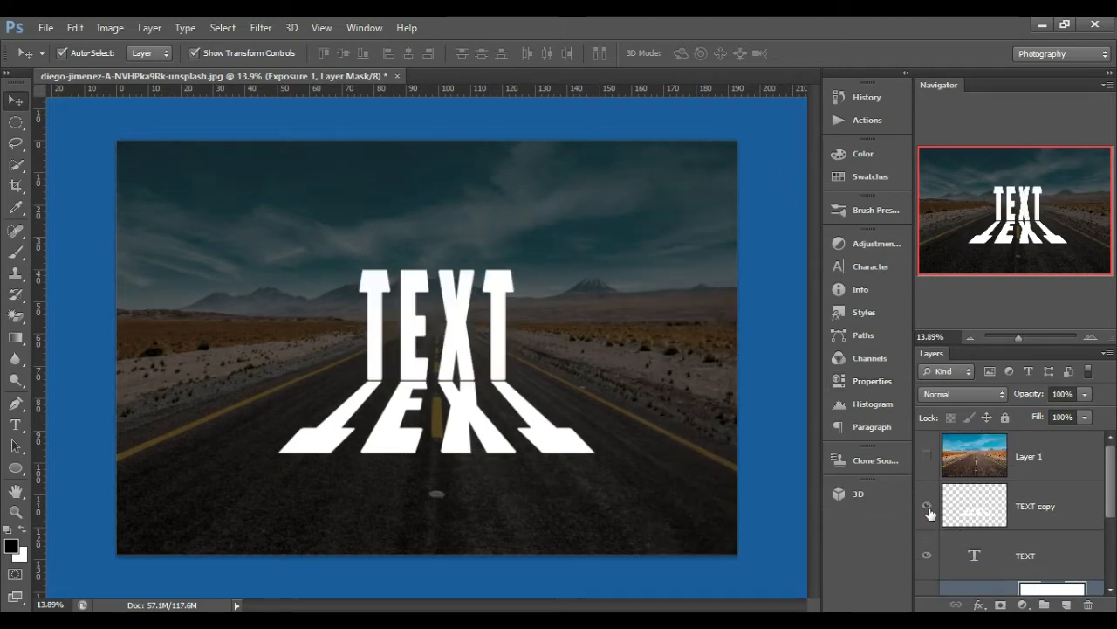
pyautogui.click(927, 507)
pyautogui.click(1033, 516)
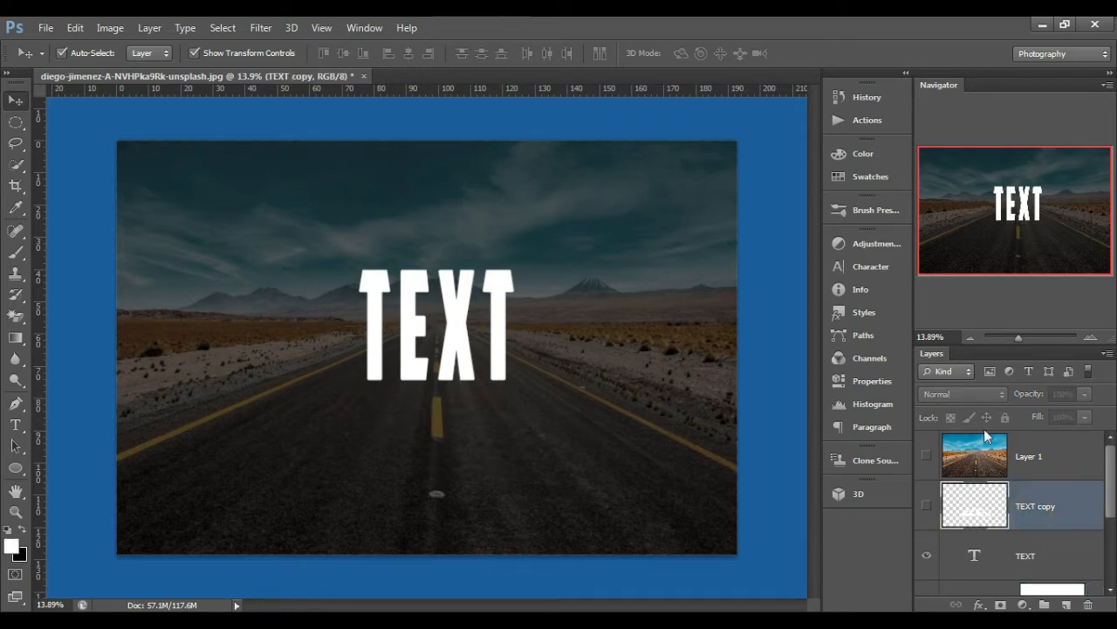
pyautogui.click(927, 504)
pyautogui.click(927, 504)
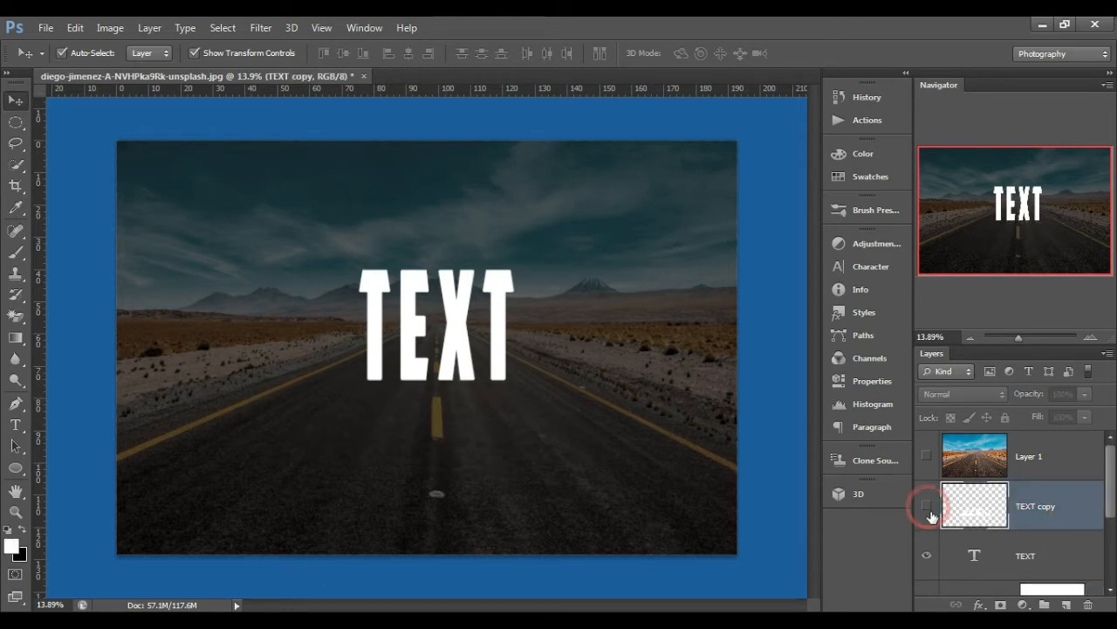
# Step: Move the TEXT layer above TEXT copy so that it sits directly under Layer 1
pyautogui.click(1022, 561)
pyautogui.click(967, 394)
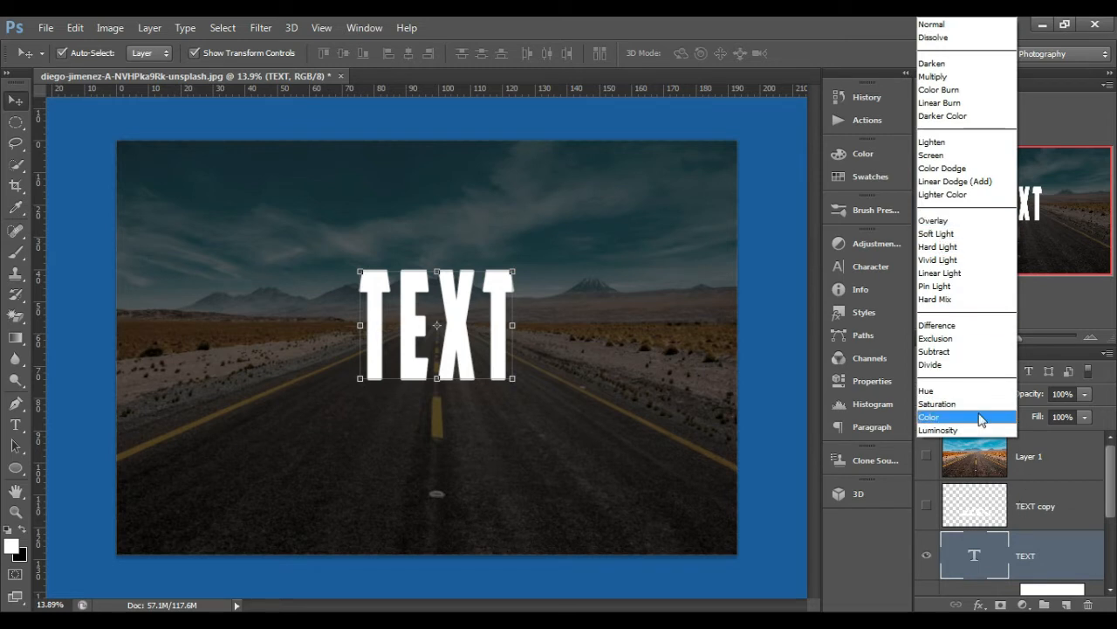
pyautogui.click(1055, 491)
pyautogui.moveTo(1046, 558); pyautogui.dragTo(1040, 505)
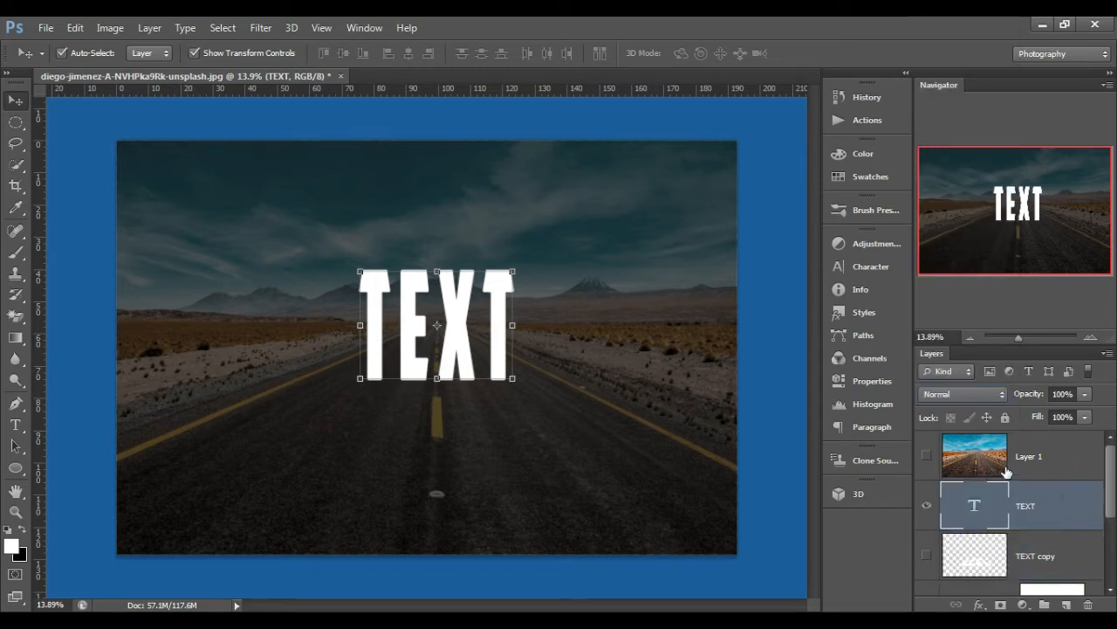
# Step: Clip the Layer 1 photo to the TEXT layer with a clipping mask
pyautogui.click(939, 463)
pyautogui.click(149, 27)
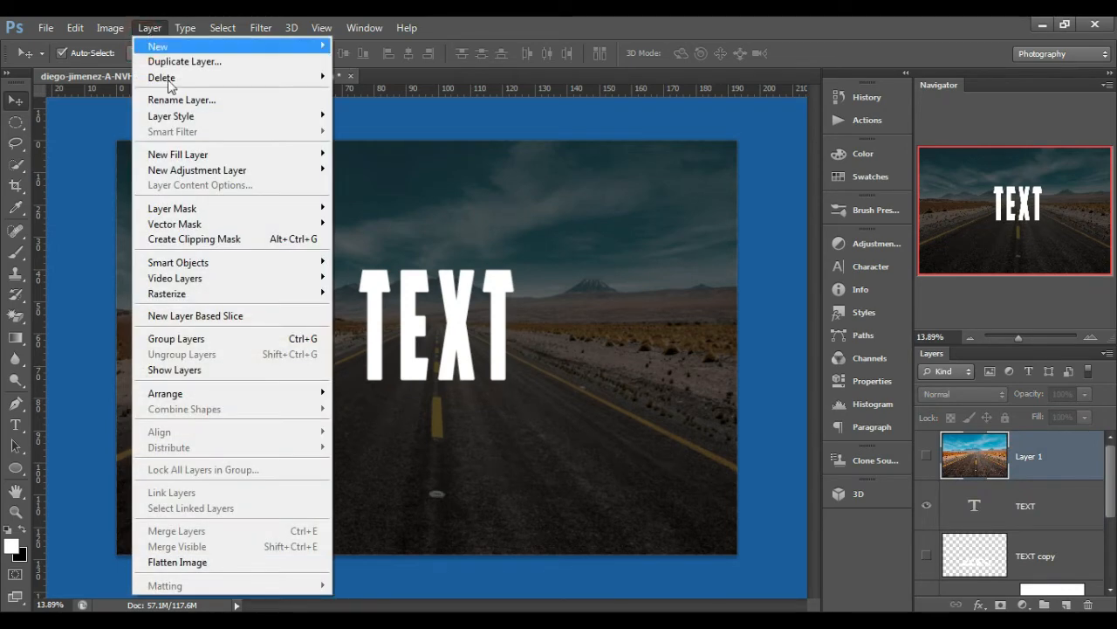
pyautogui.click(188, 236)
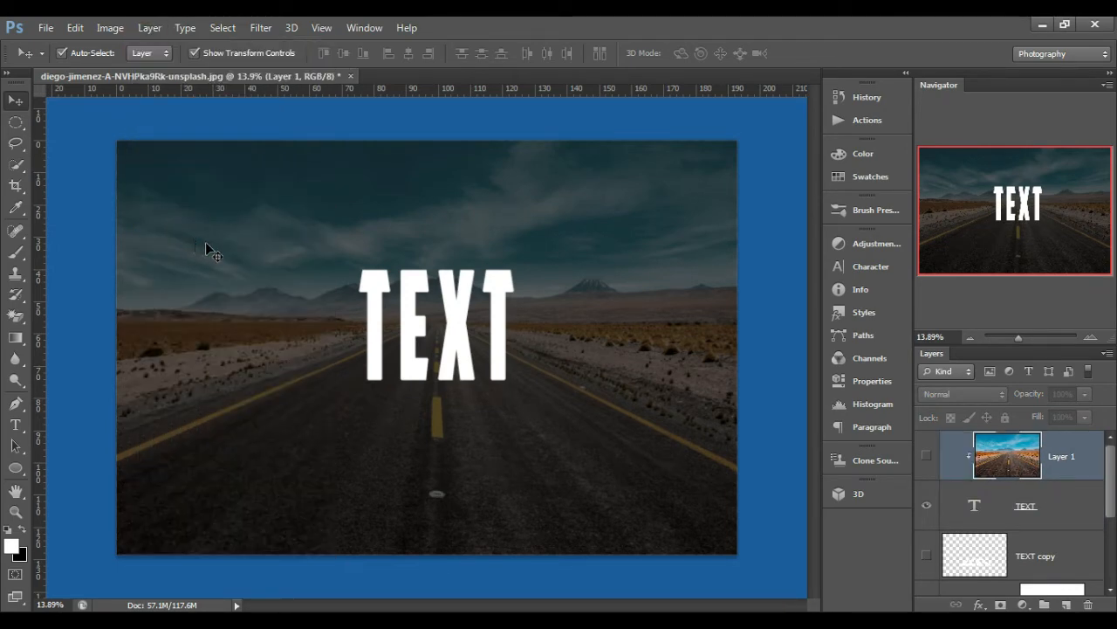
# Step: Make the clipped Layer 1 photo visible and enable a Stroke layer style on the TEXT layer
pyautogui.click(927, 456)
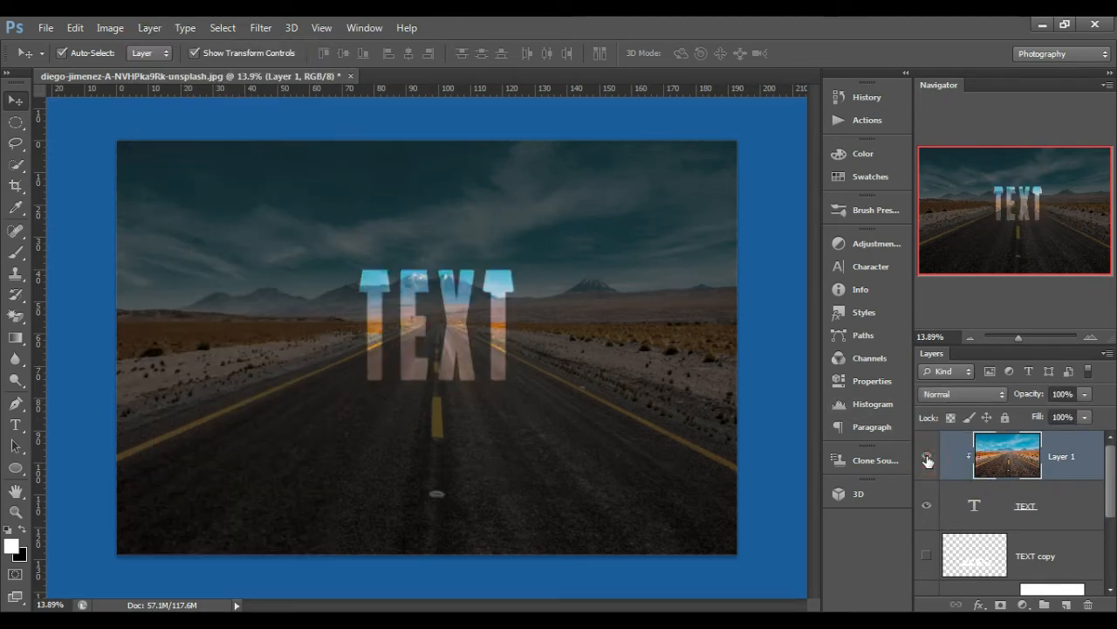
pyautogui.click(995, 508)
pyautogui.rightClick(995, 508)
pyautogui.click(944, 128)
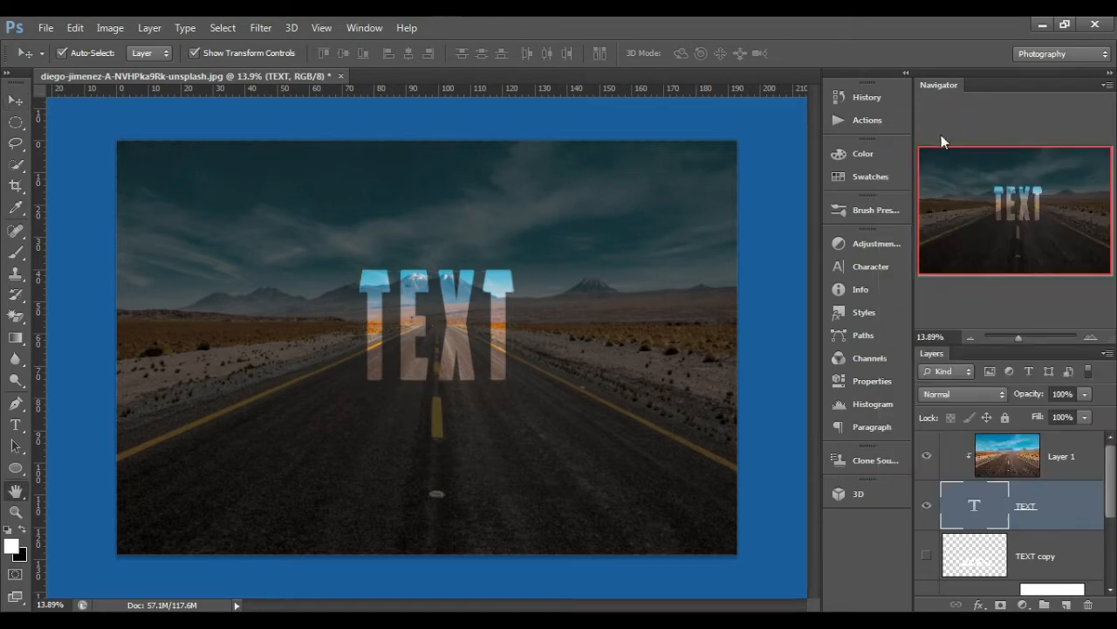
pyautogui.click(649, 256)
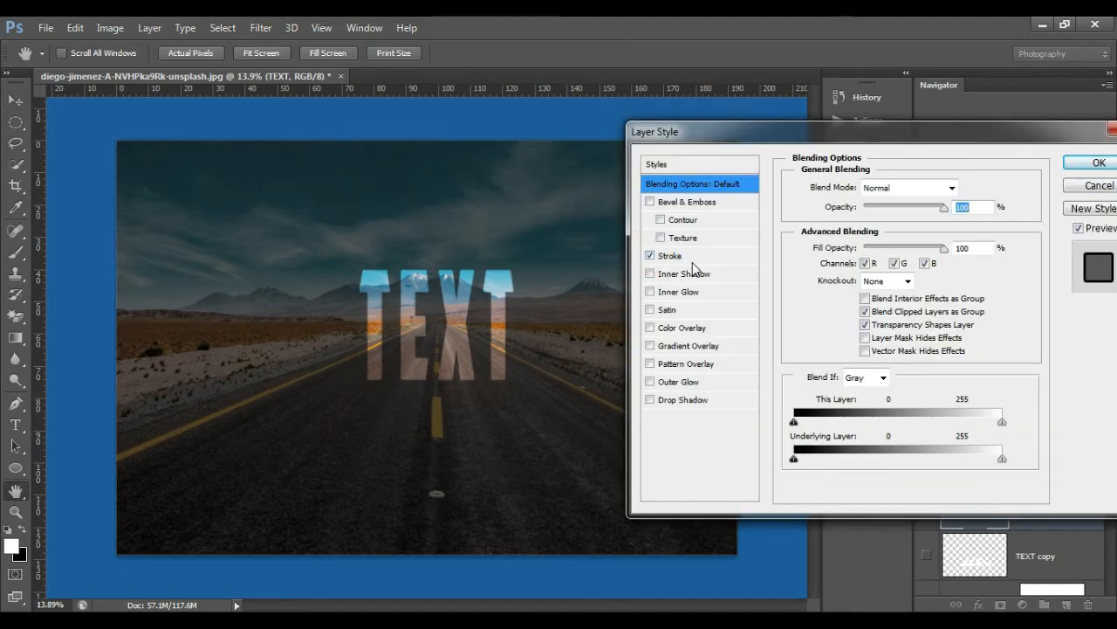
# Step: Set the TEXT layer's stroke to white (ffffff) with a size of 7 px
pyautogui.click(672, 256)
pyautogui.click(822, 304)
pyautogui.moveTo(812, 262); pyautogui.dragTo(599, 149)
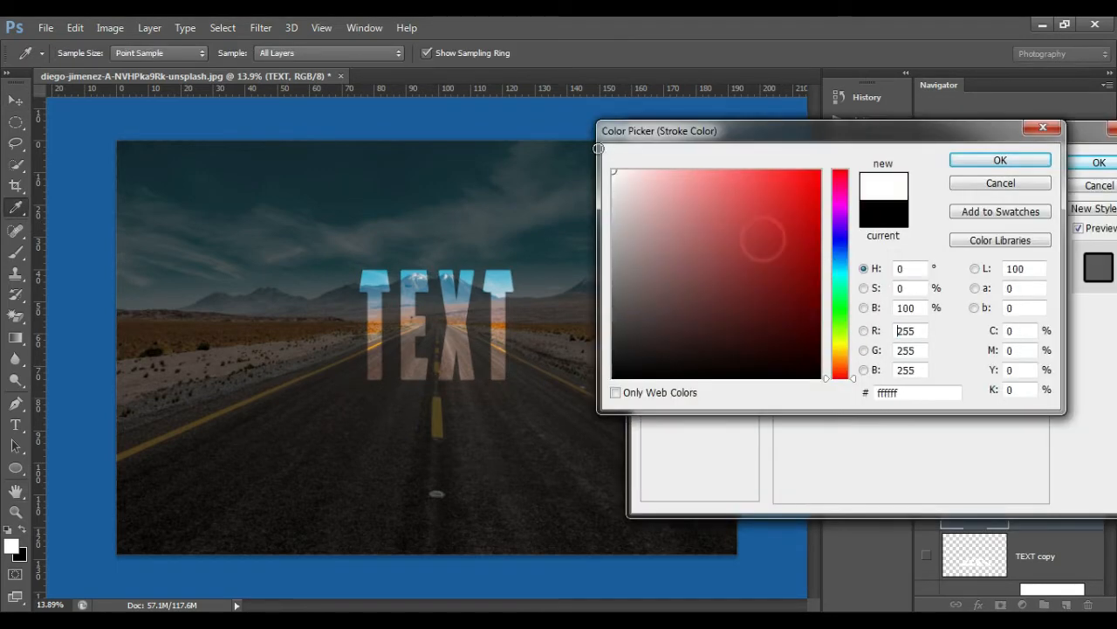
pyautogui.click(956, 163)
pyautogui.press('Up')
pyautogui.press('Up')
pyautogui.press('Up')
pyautogui.press('Up')
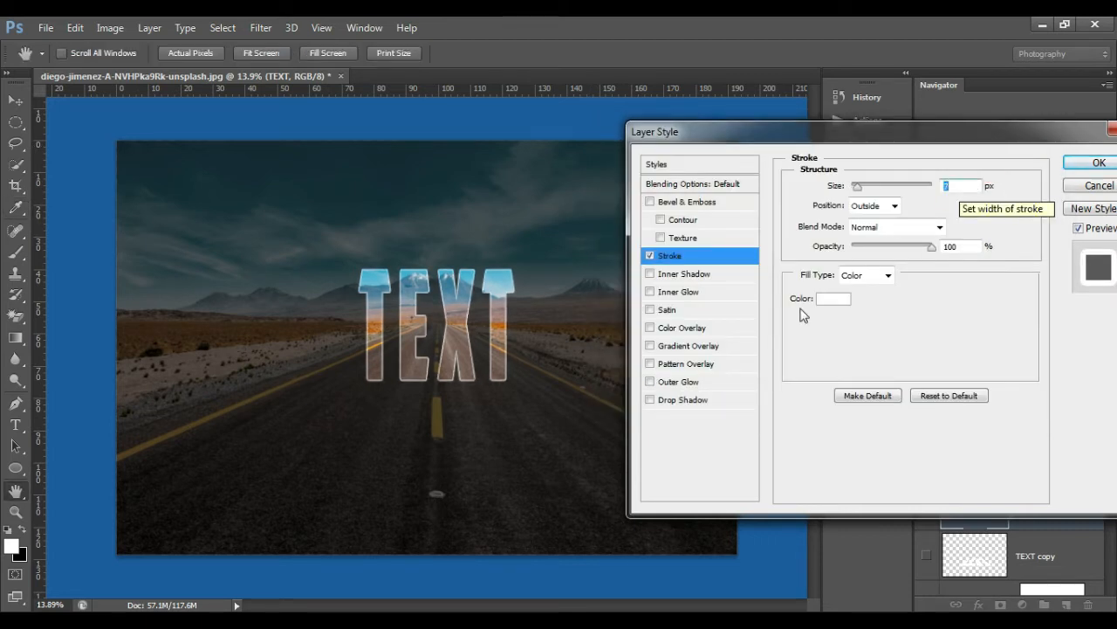
# Step: Add an Outer Glow to the TEXT layer with 100% opacity, 250 px size and Overlay blend mode
pyautogui.click(677, 381)
pyautogui.moveTo(911, 207); pyautogui.dragTo(936, 208)
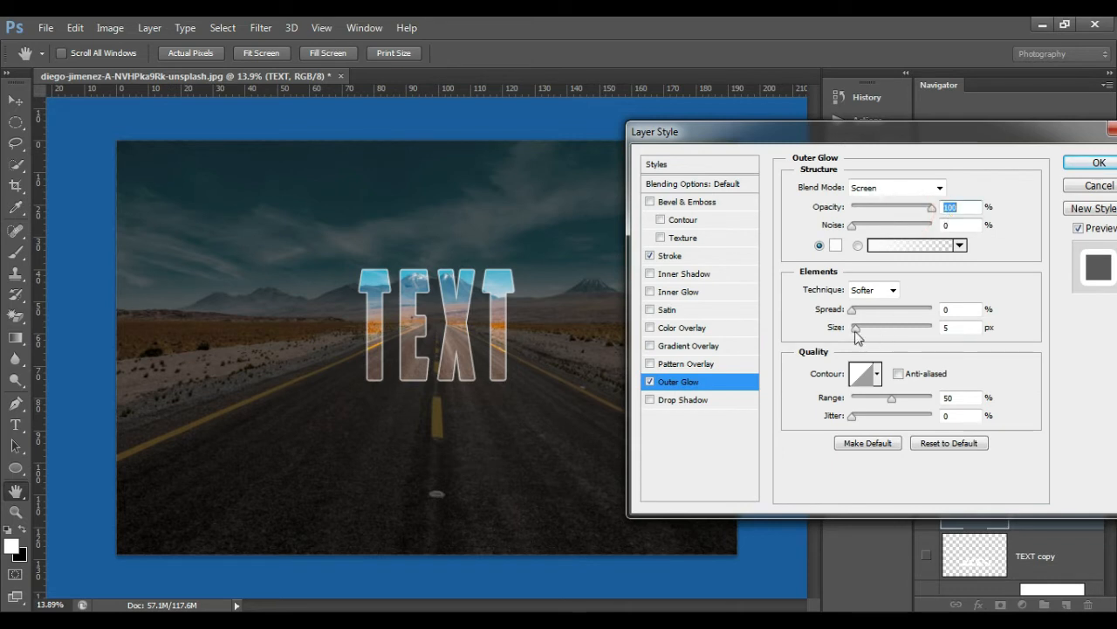
pyautogui.moveTo(856, 328); pyautogui.dragTo(933, 328)
pyautogui.click(892, 290)
pyautogui.click(894, 292)
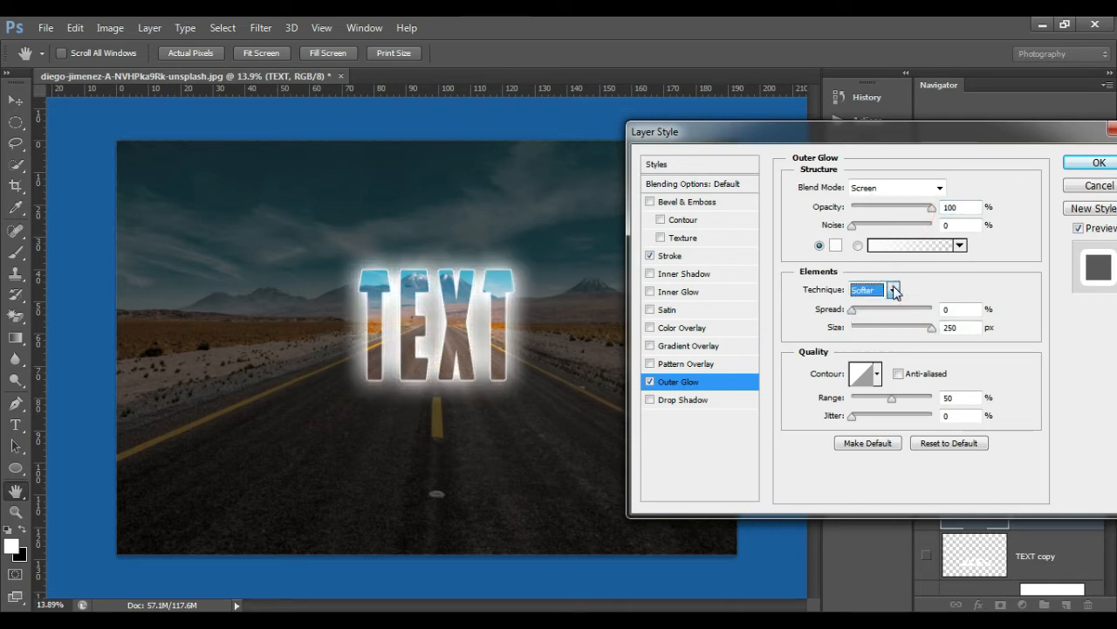
pyautogui.click(938, 186)
pyautogui.click(876, 398)
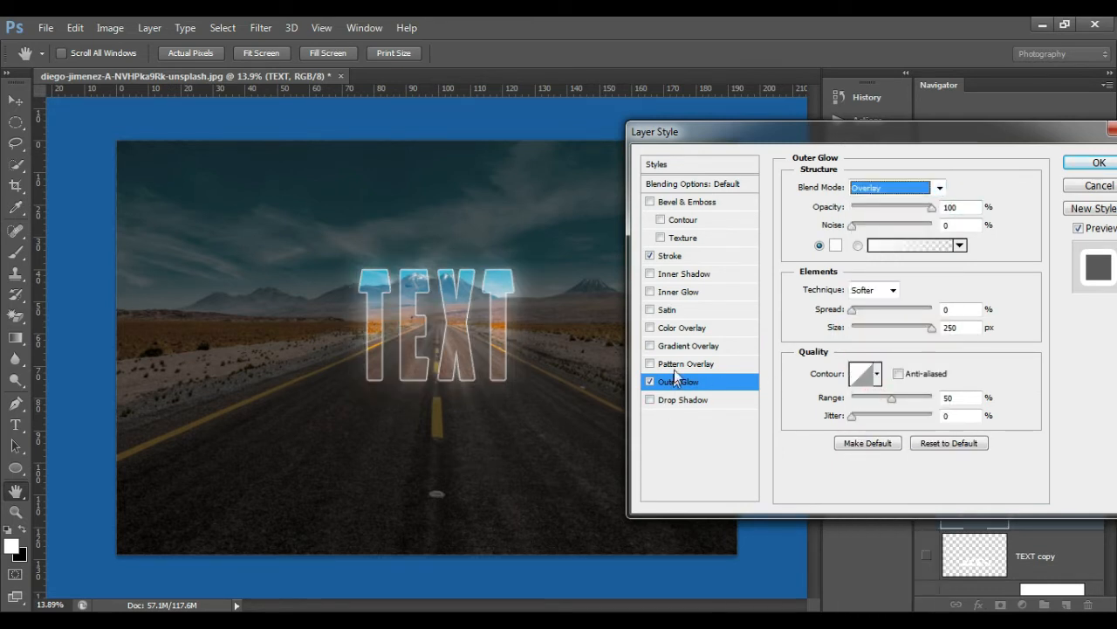
# Step: Add an Inner Glow to the TEXT layer with Overlay blend mode and a size of about 128 px, and apply the layer style
pyautogui.click(670, 291)
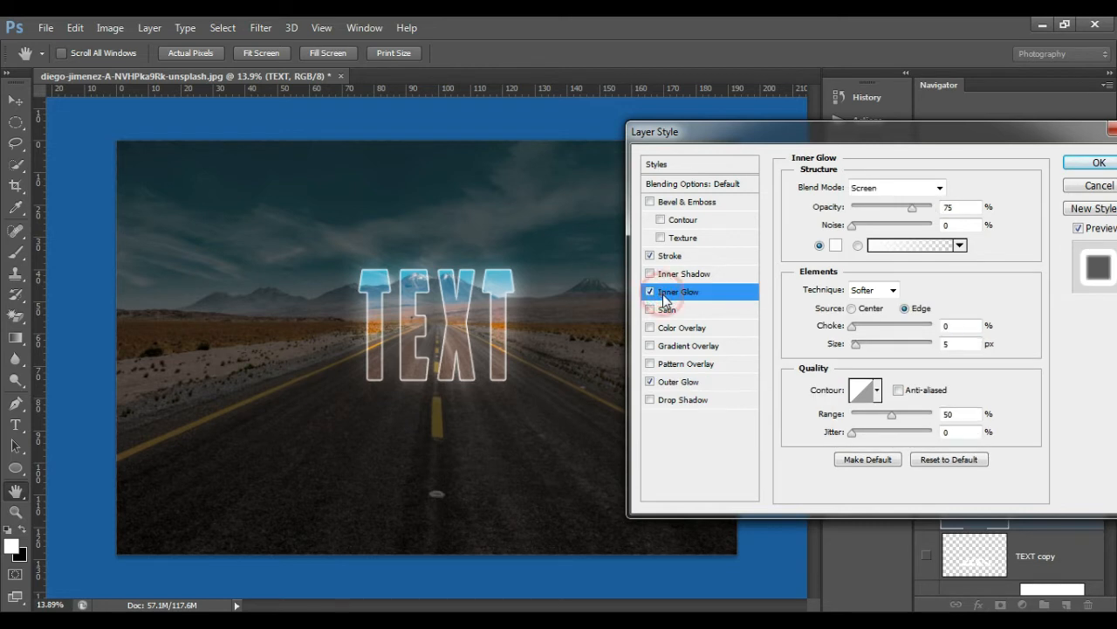
pyautogui.click(917, 191)
pyautogui.click(877, 399)
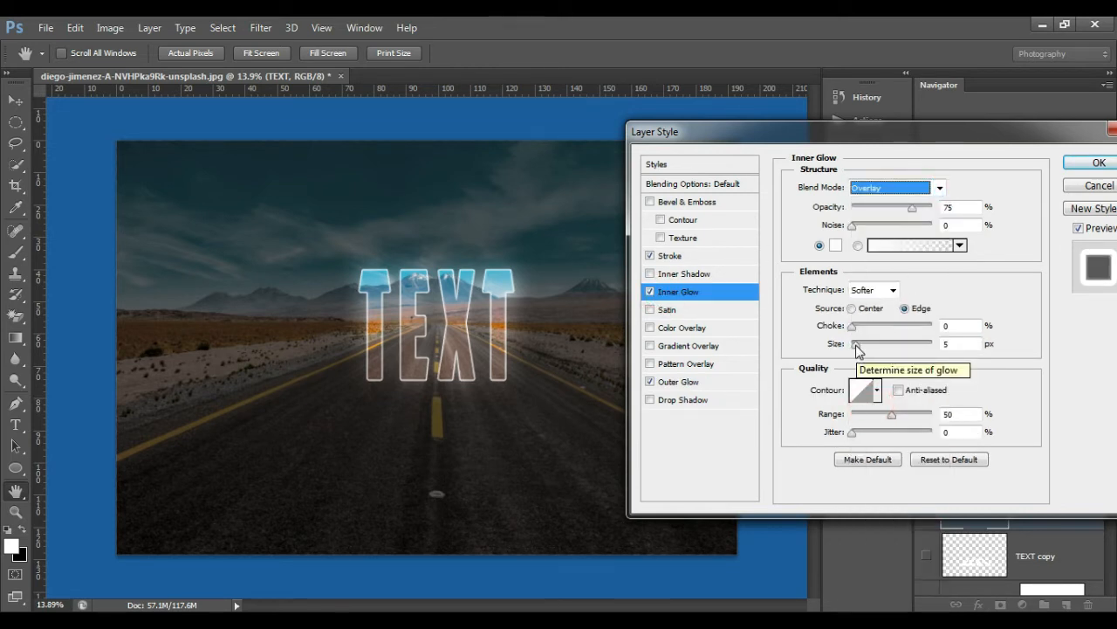
pyautogui.moveTo(855, 344); pyautogui.dragTo(897, 352)
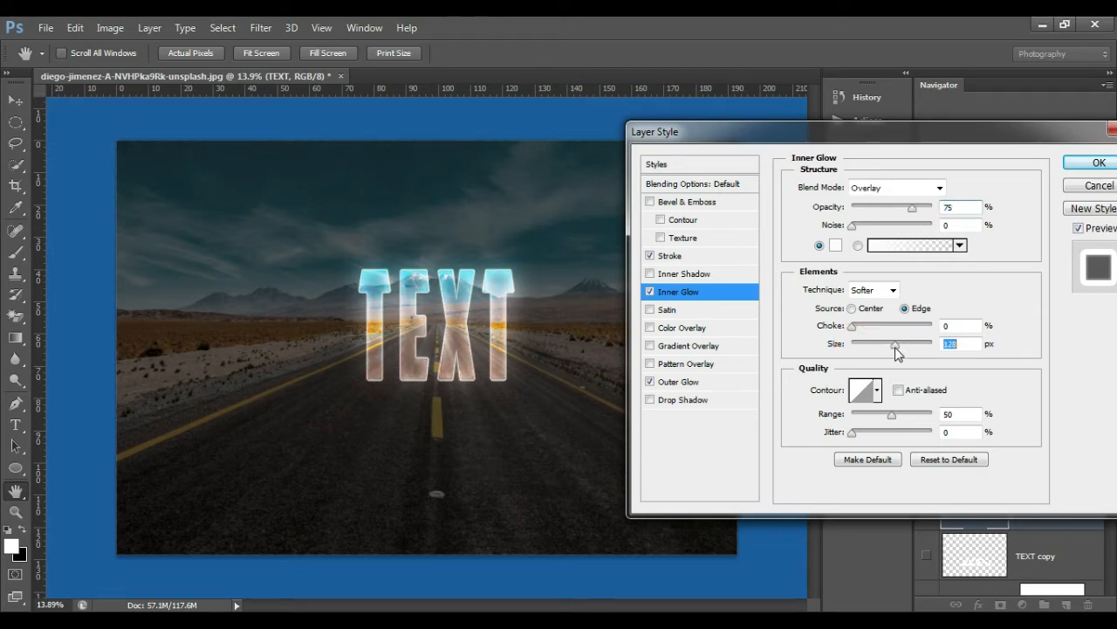
pyautogui.click(1099, 164)
# Step: Show the flipped TEXT copy layer and set its blend mode to Overlay
pyautogui.scroll(-2, 1047, 524)
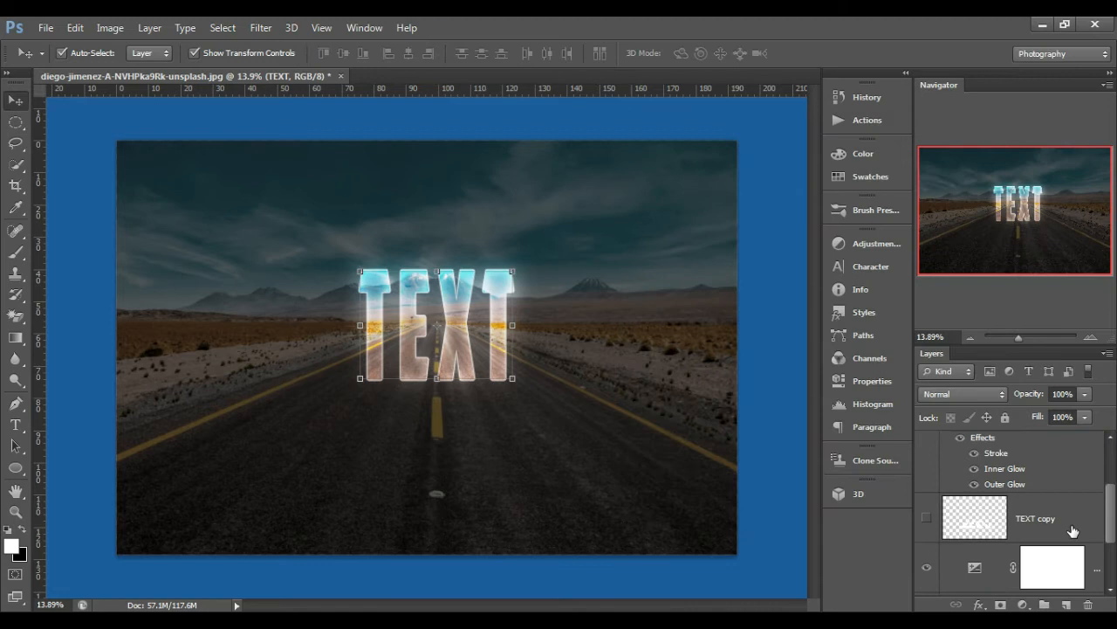
pyautogui.click(928, 520)
pyautogui.click(958, 399)
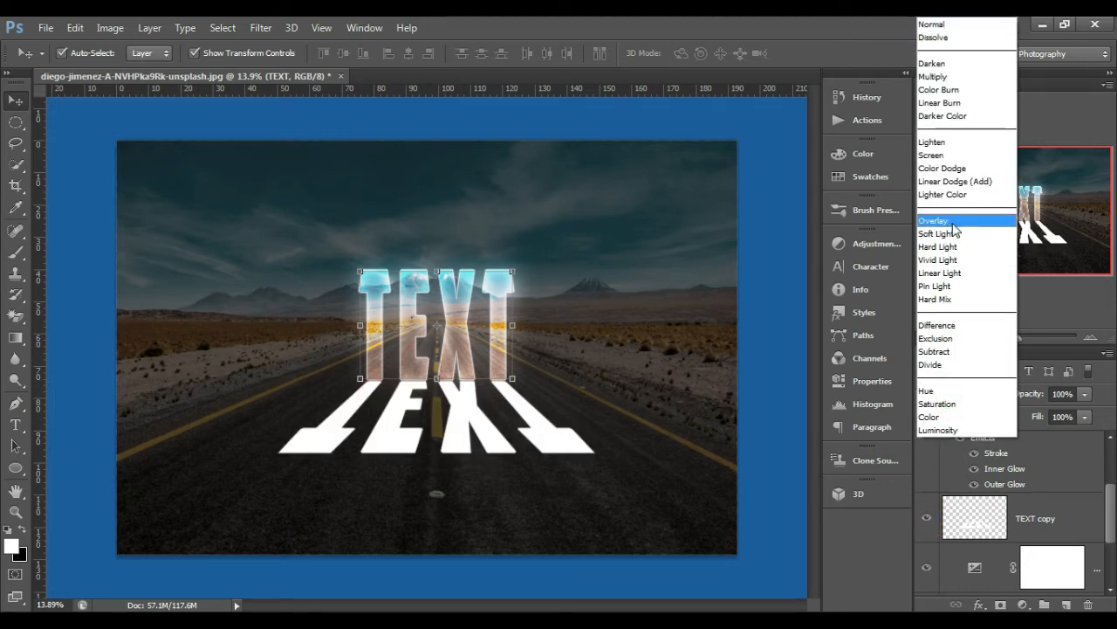
pyautogui.click(1025, 532)
pyautogui.click(1024, 532)
pyautogui.click(984, 402)
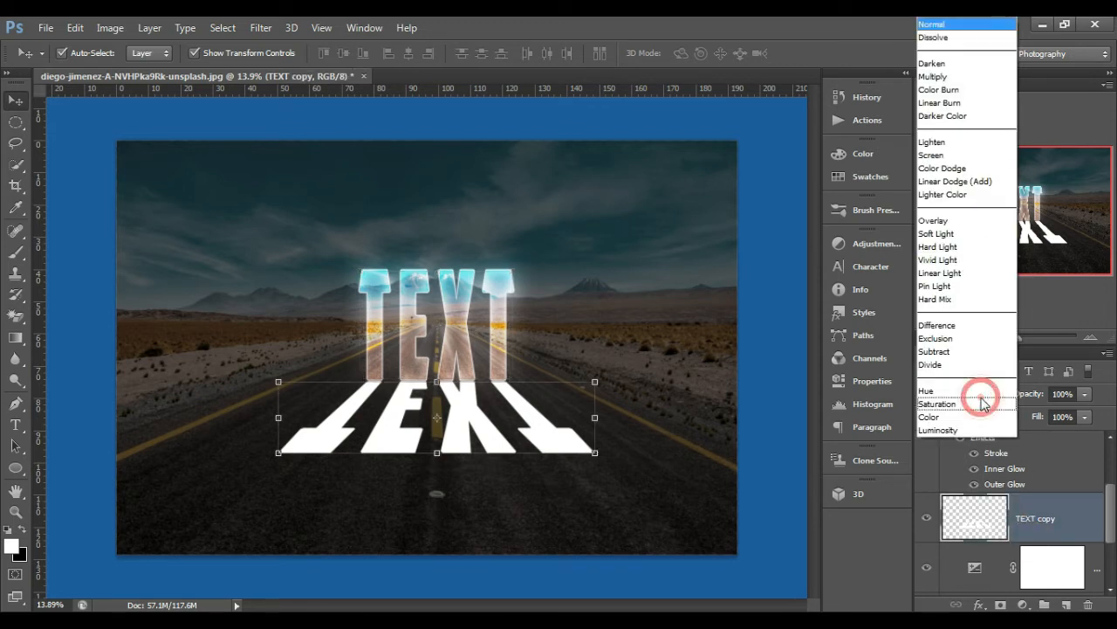
pyautogui.click(959, 221)
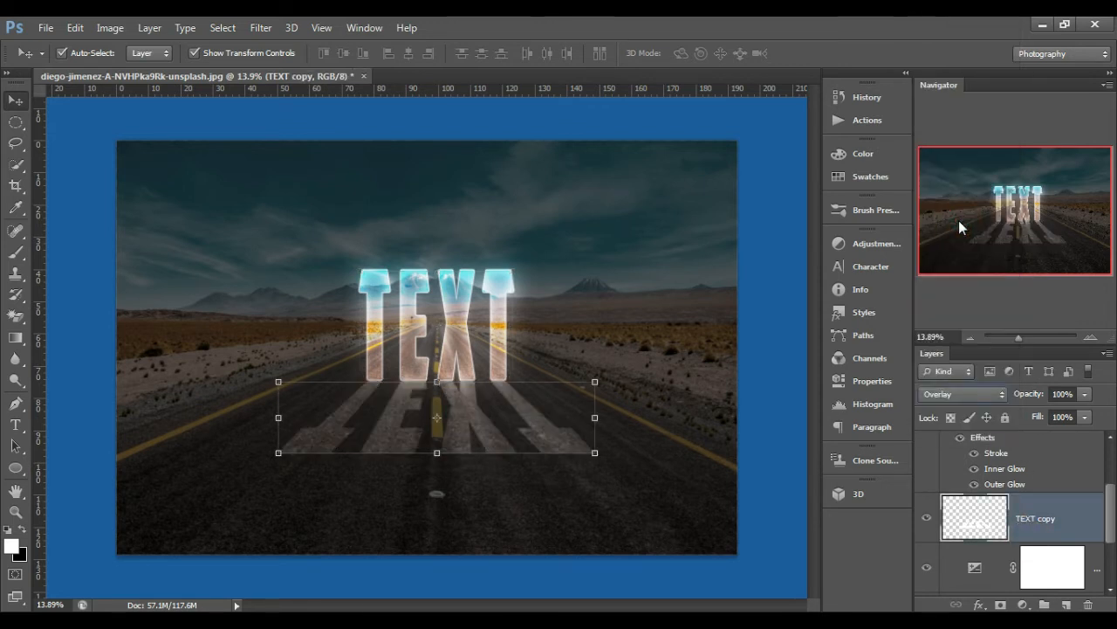
# Step: Apply a Gaussian Blur with a radius of 7.0 pixels to the TEXT copy layer
pyautogui.rightClick(1000, 532)
pyautogui.click(1001, 537)
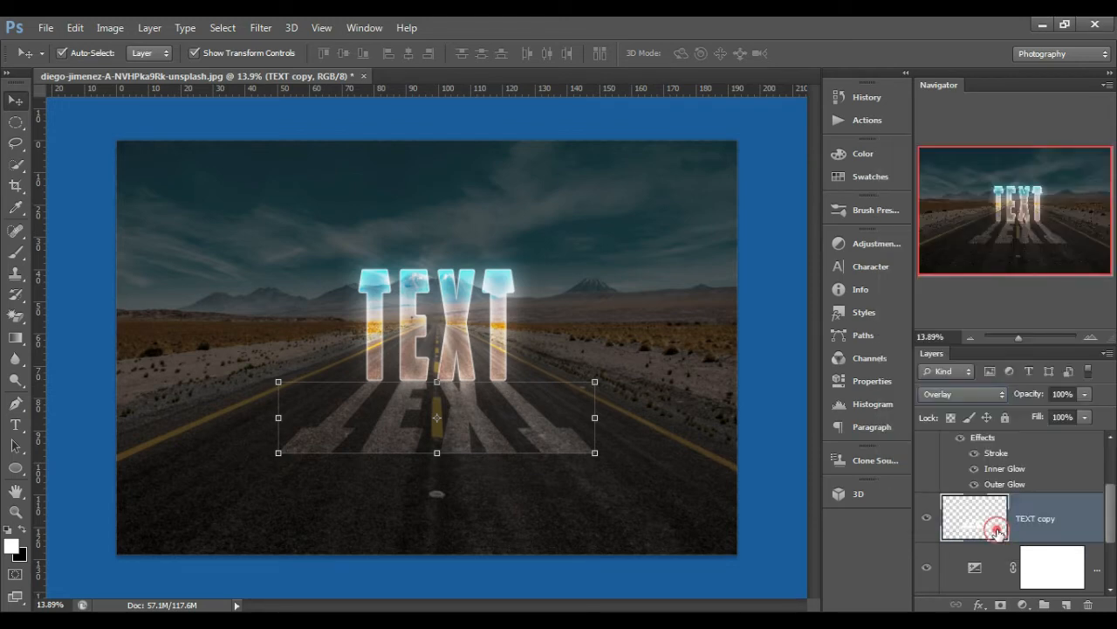
pyautogui.click(260, 27)
pyautogui.moveTo(271, 192)
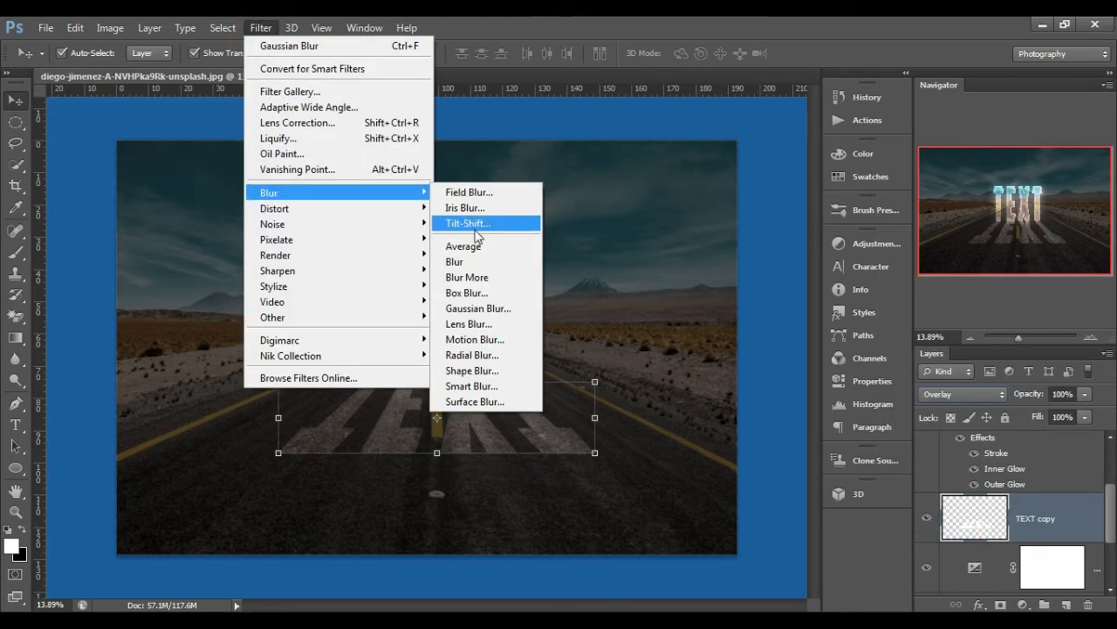
pyautogui.click(478, 309)
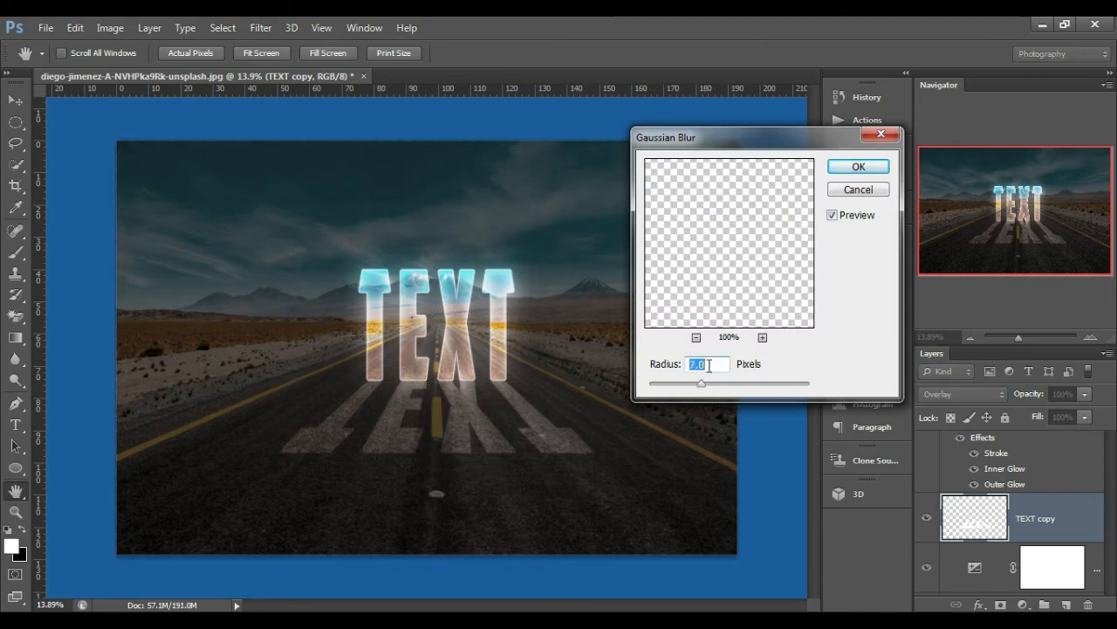
pyautogui.click(858, 167)
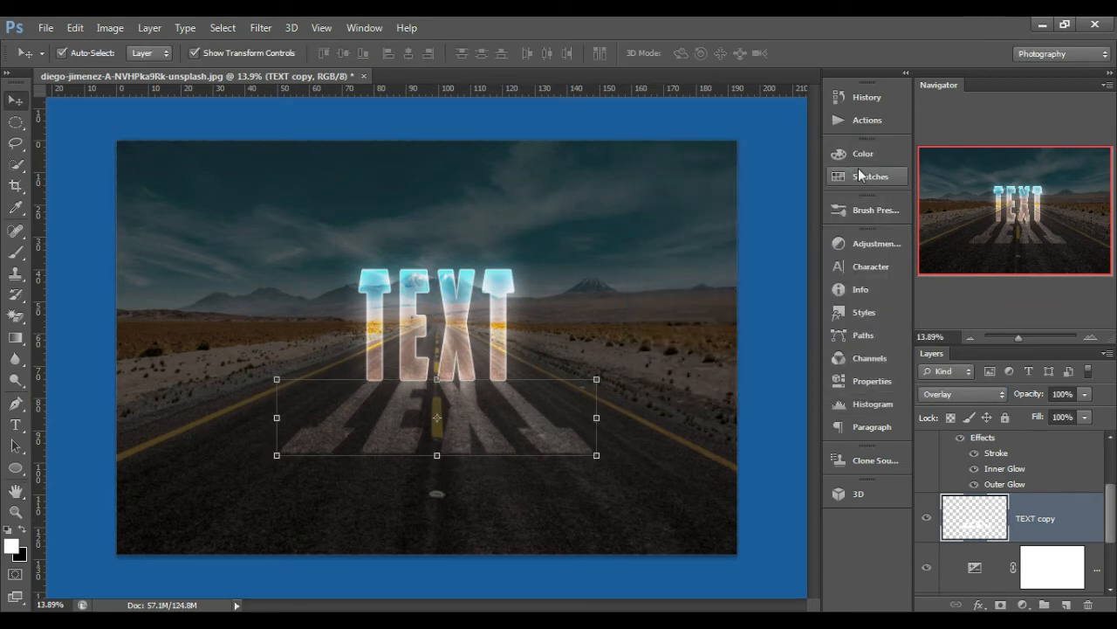
# Step: Duplicate the TEXT copy layer and add a layer mask to the duplicate
pyautogui.hotkey('ctrl', 'j')
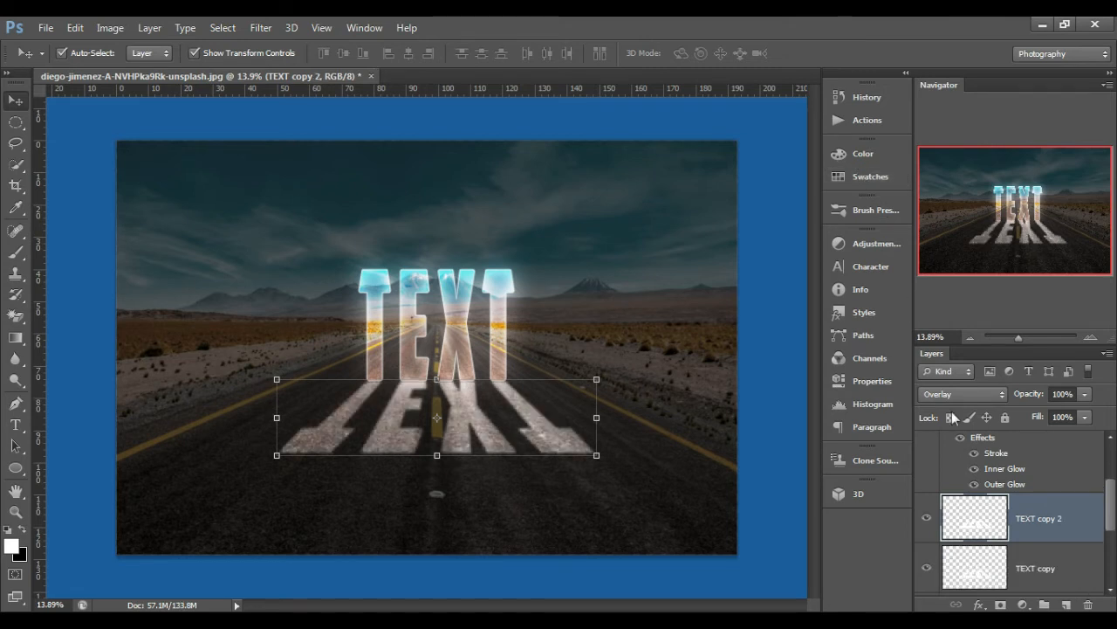
pyautogui.click(1000, 604)
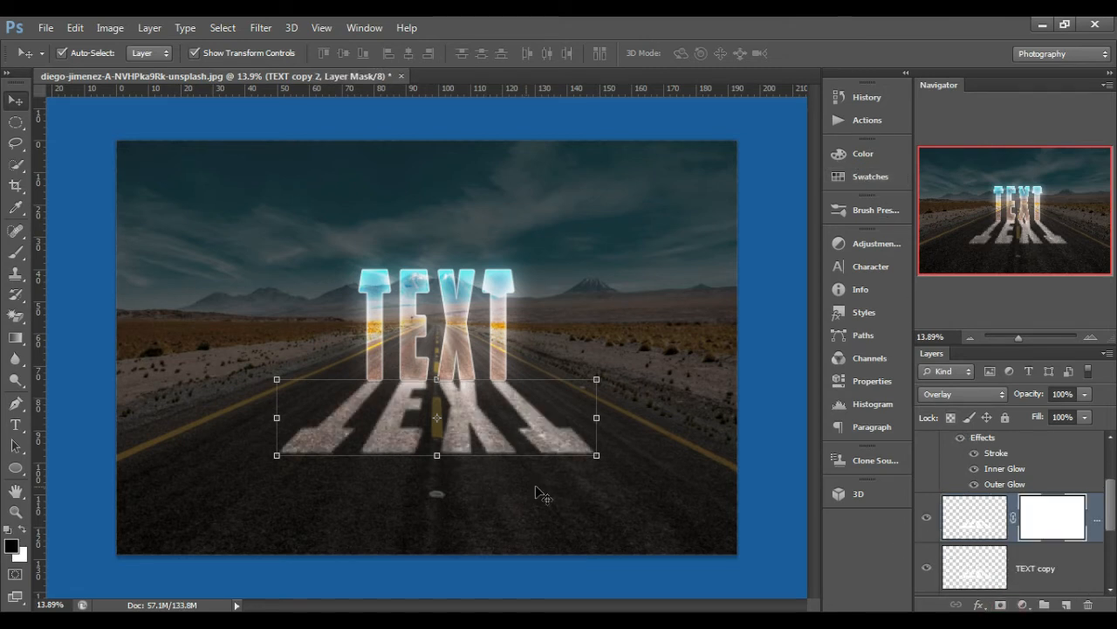
# Step: Draw a short downward black gradient on the duplicate's layer mask, starting on the road below the flipped text
pyautogui.click(15, 337)
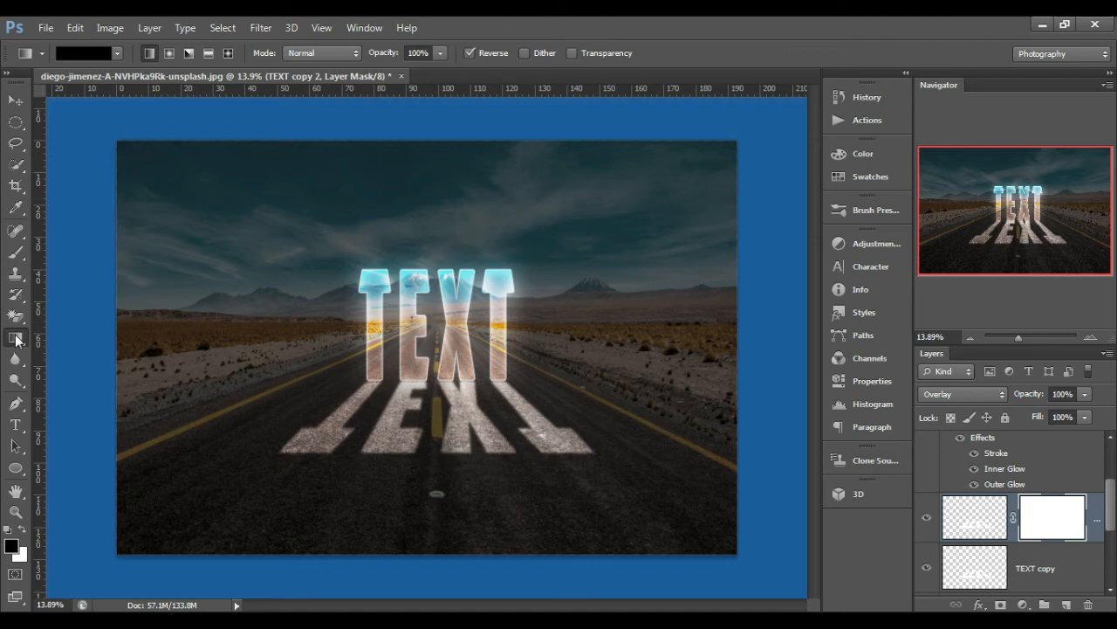
pyautogui.click(74, 53)
pyautogui.click(902, 188)
pyautogui.moveTo(437, 495); pyautogui.dragTo(434, 531)
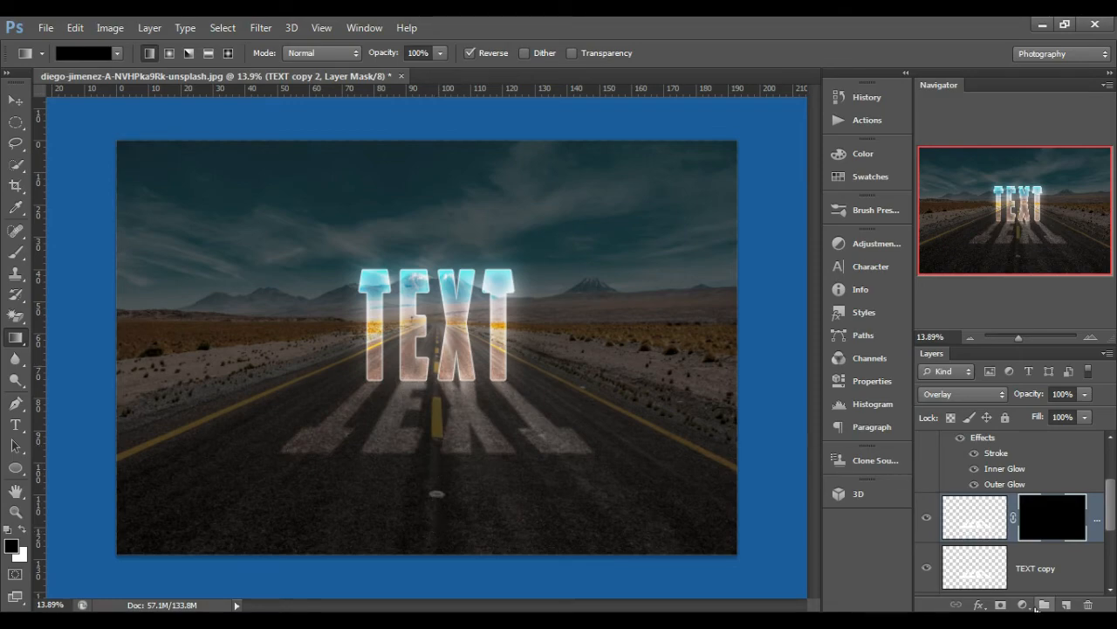
pyautogui.scroll(-4, 521, 384)
pyautogui.scroll(3, 521, 384)
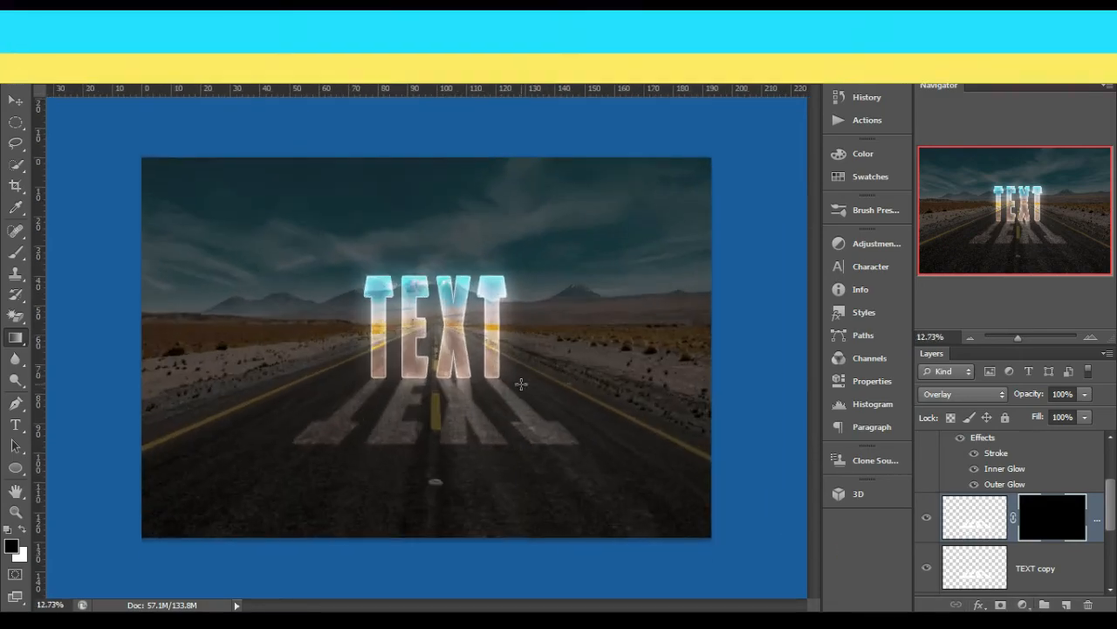